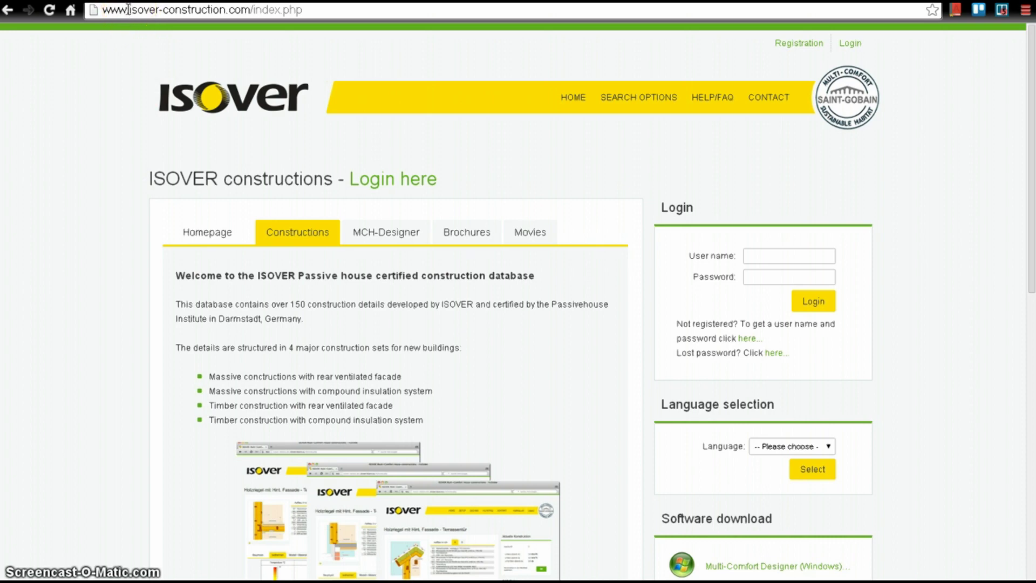
Find the software downloads on the ISOVER page and download the Windows version of Multi-Comfort Designer.
scroll(932, 265, down, 3)
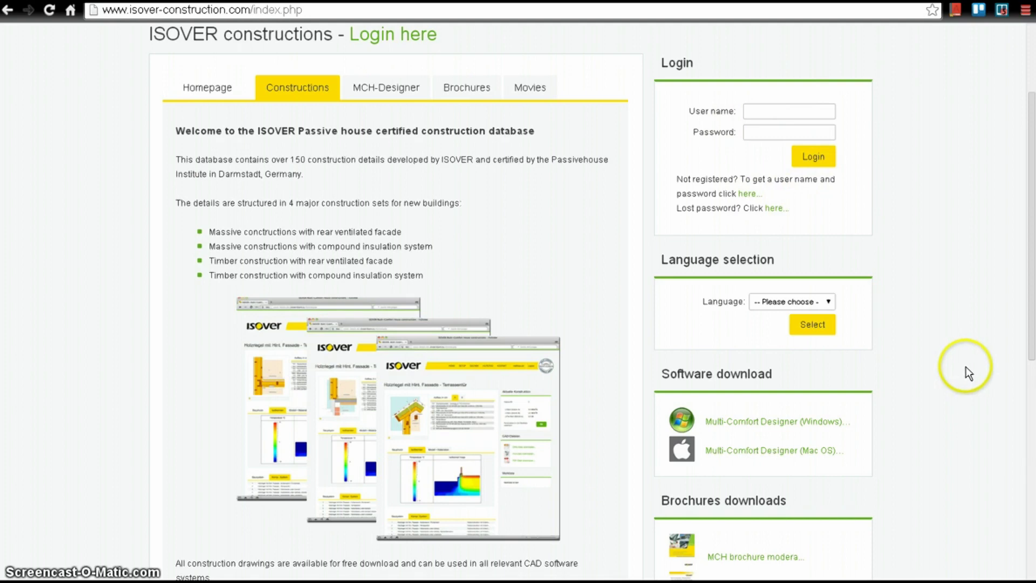
scroll(966, 367, down, 1)
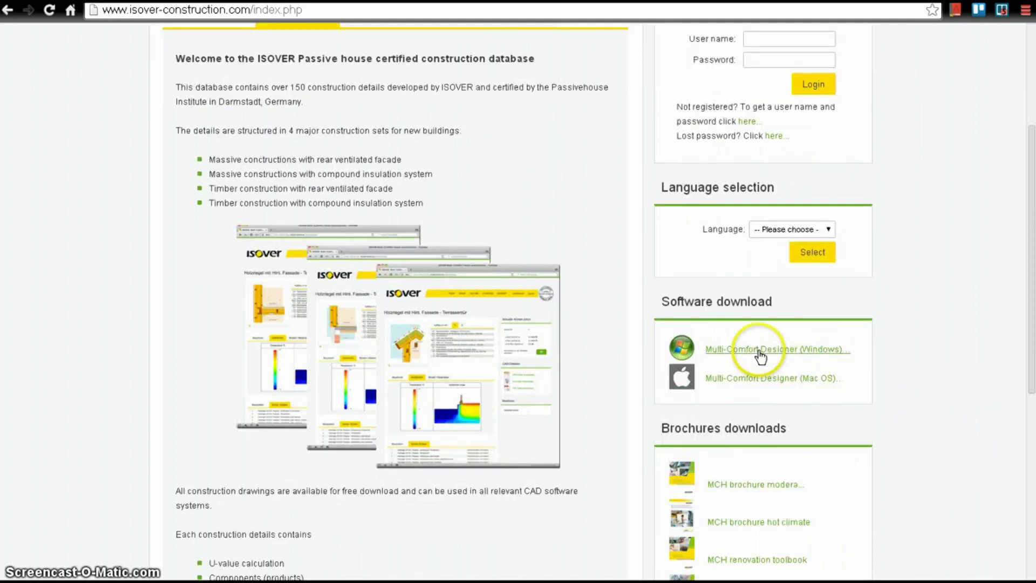
click(681, 351)
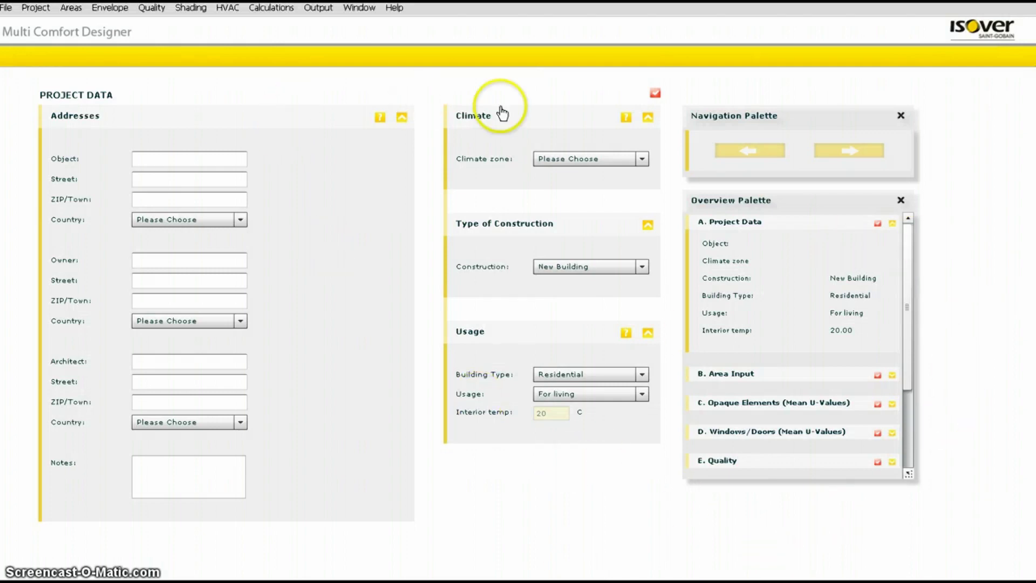
Fill in the object address in Multi Comfort Designer with 1 for object, street and ZIP/town, and Turkey as country.
click(139, 158)
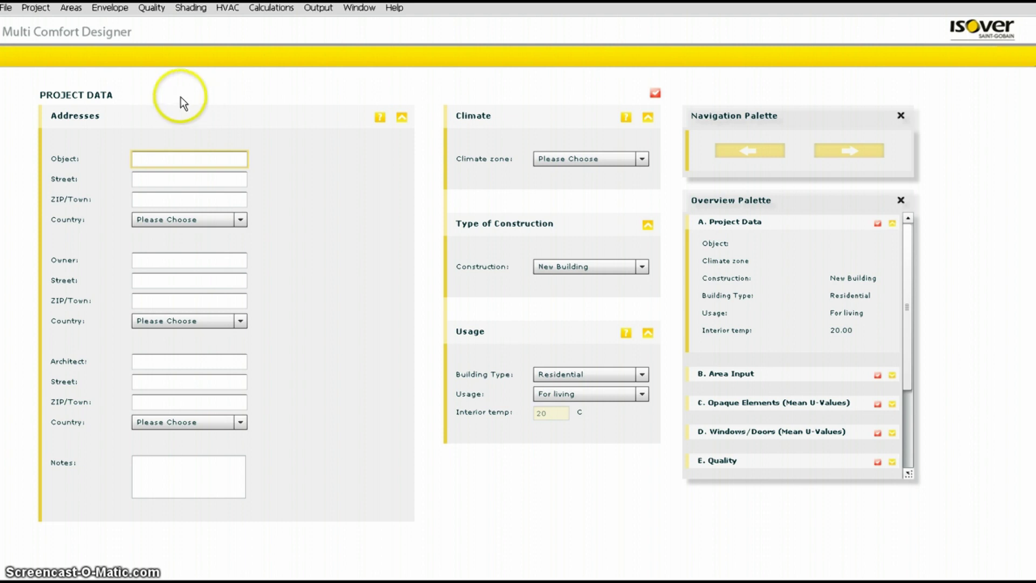
click(167, 157)
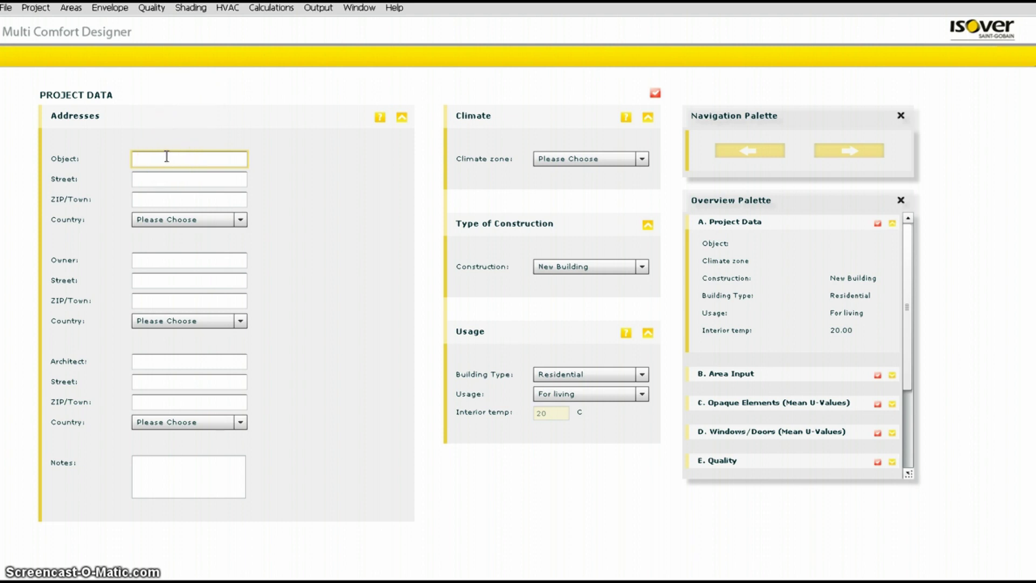
click(154, 156)
text(1)
click(151, 178)
text(1)
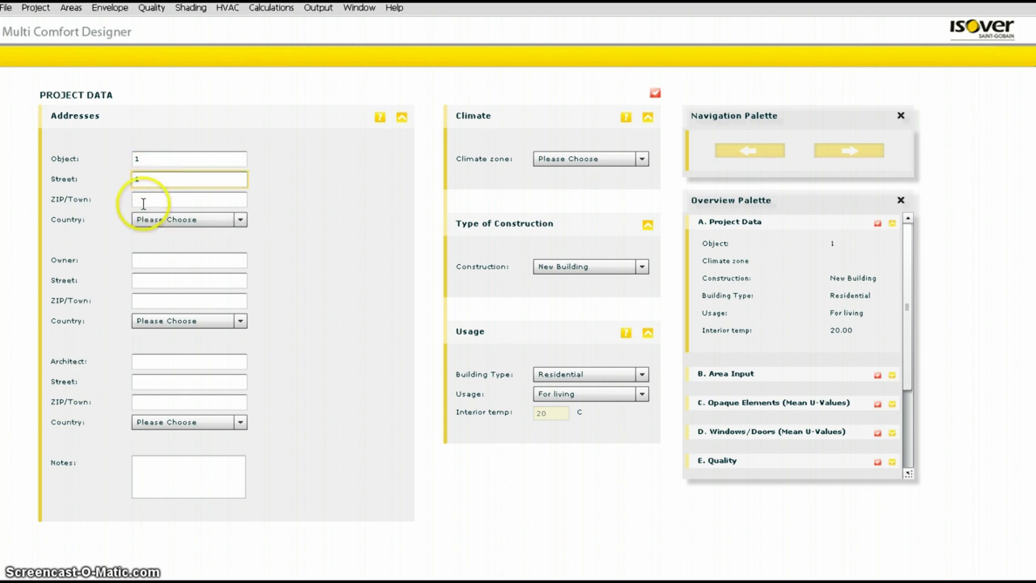
click(144, 203)
text(1)
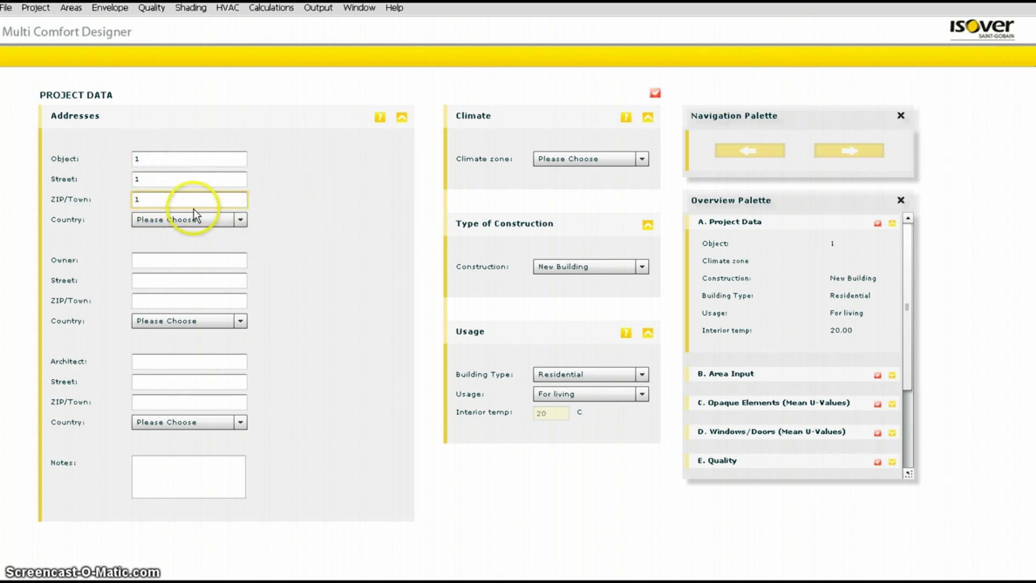
click(243, 216)
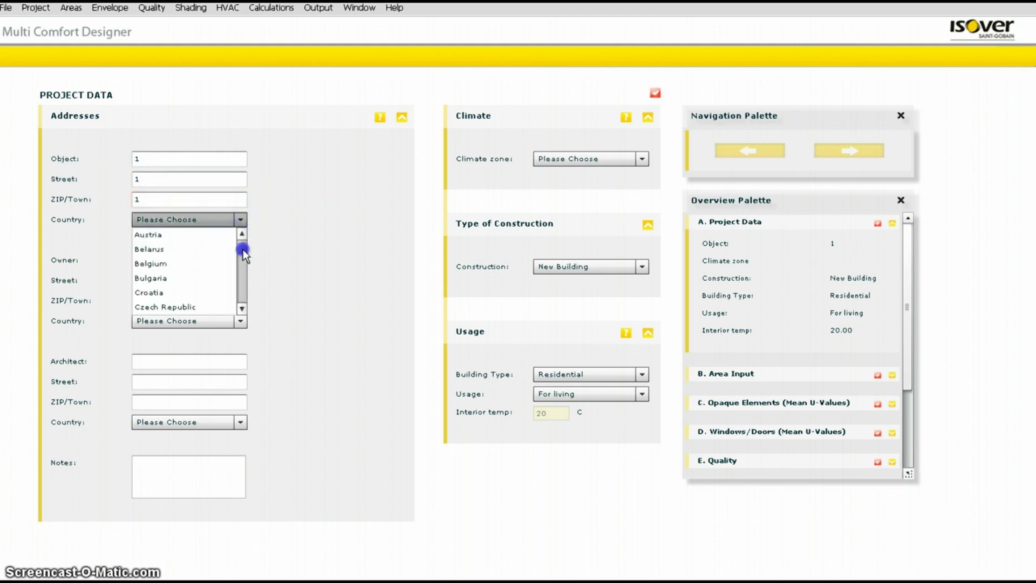
drag(243, 249, 157, 296)
click(157, 296)
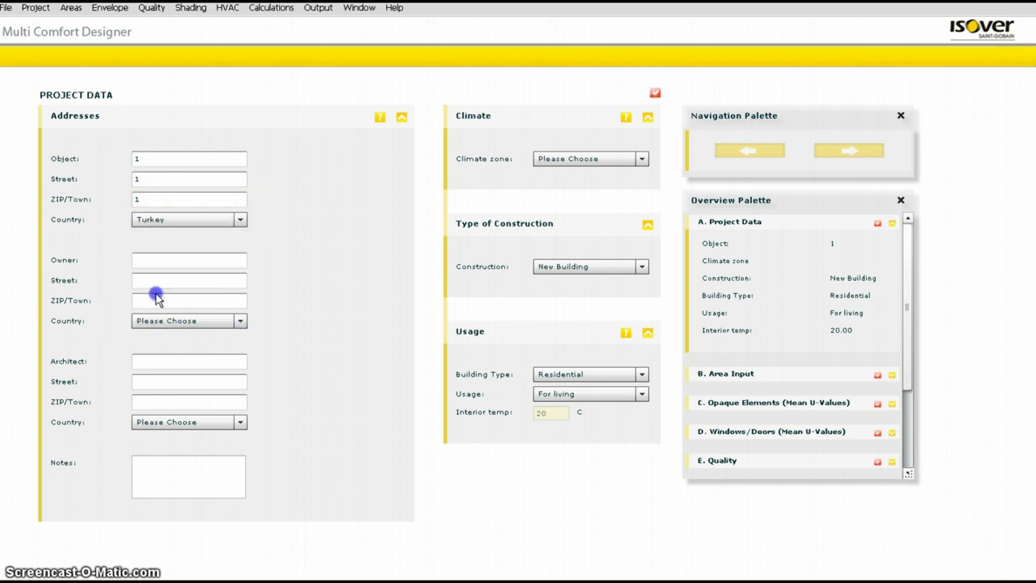
Set the climate zone to Gaziantep and the construction type to New Building.
click(642, 160)
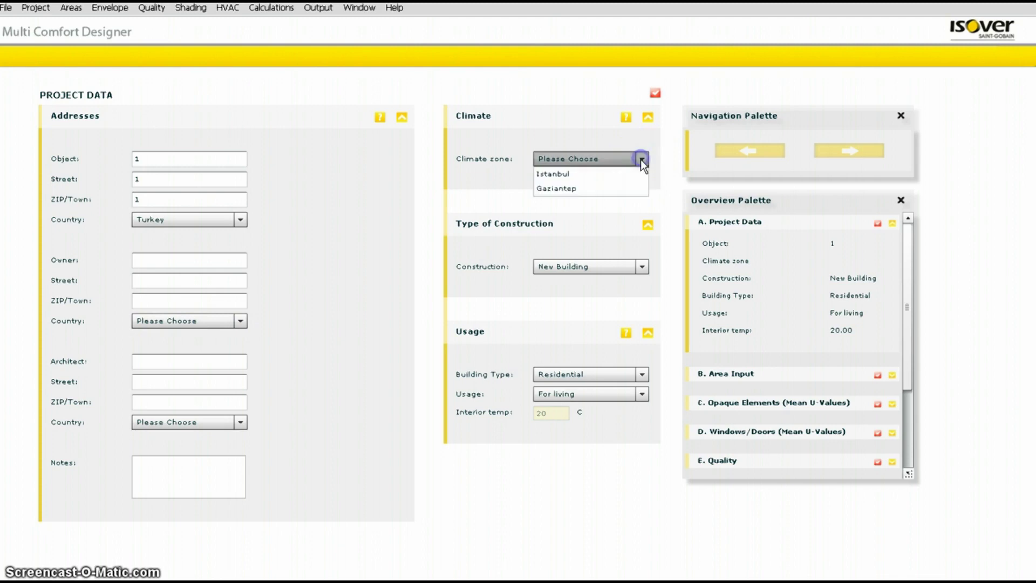
click(587, 189)
click(641, 267)
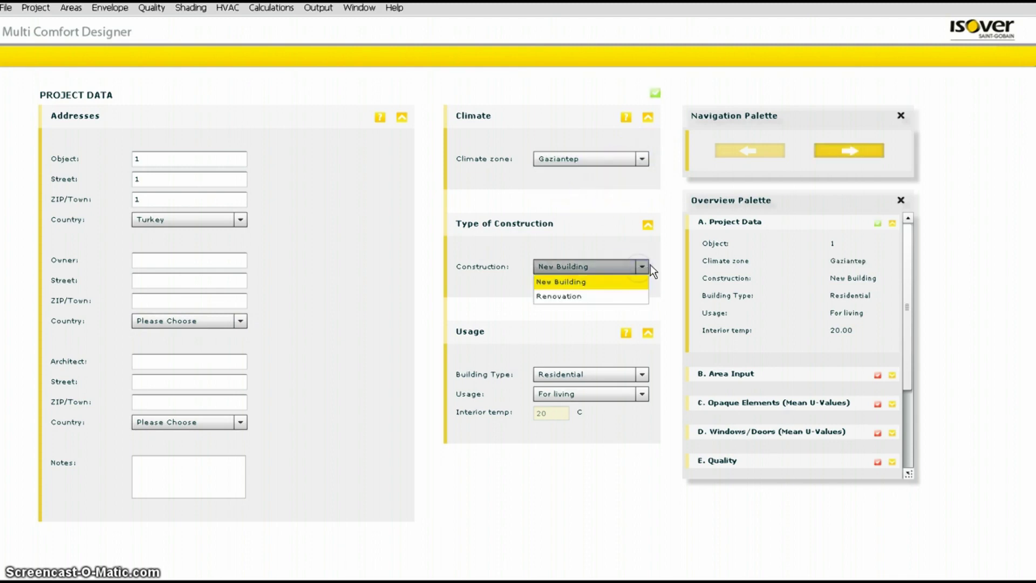
click(582, 281)
Set the building type to Non-resident and its usage to School.
click(641, 375)
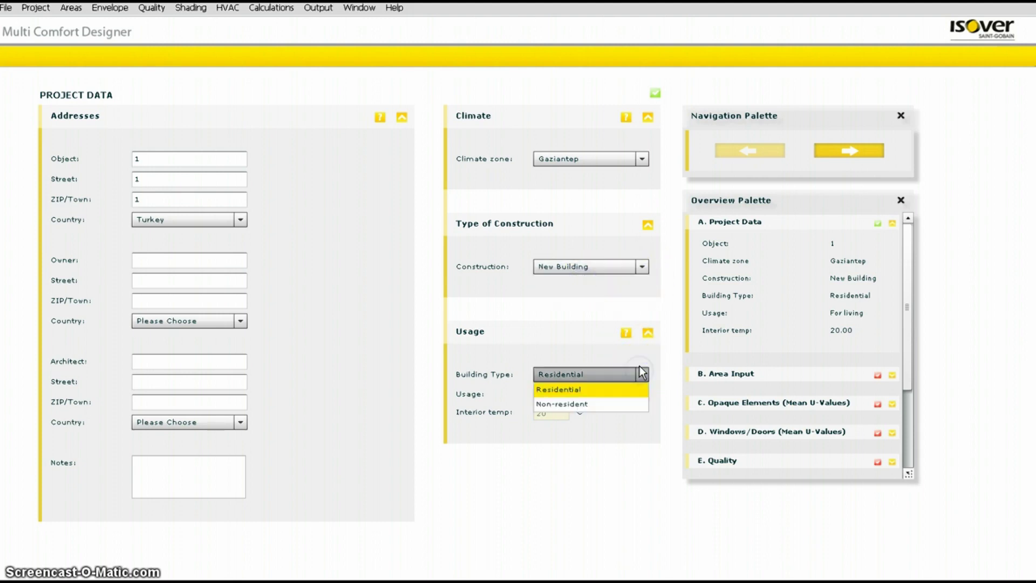
click(585, 406)
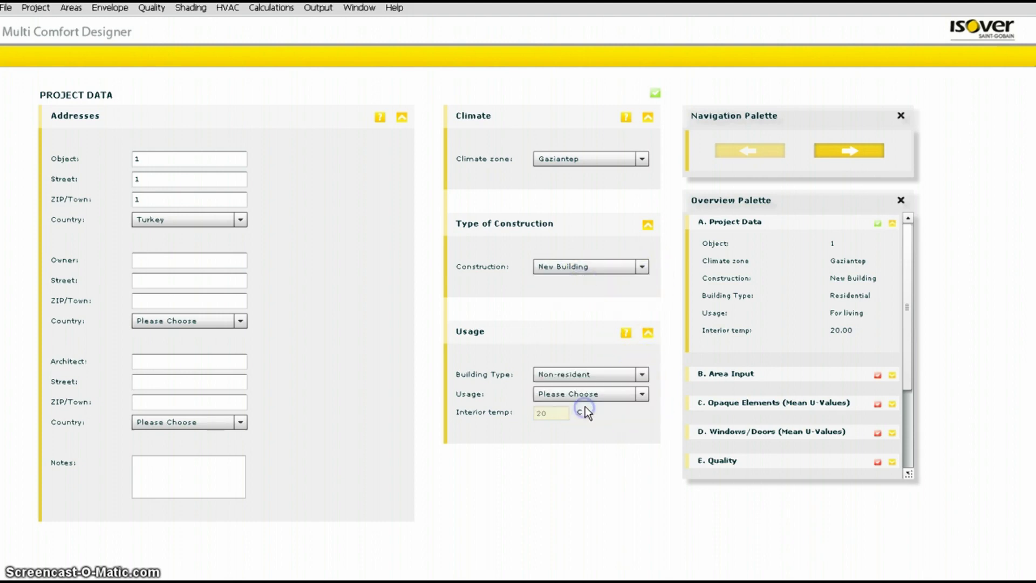
click(640, 394)
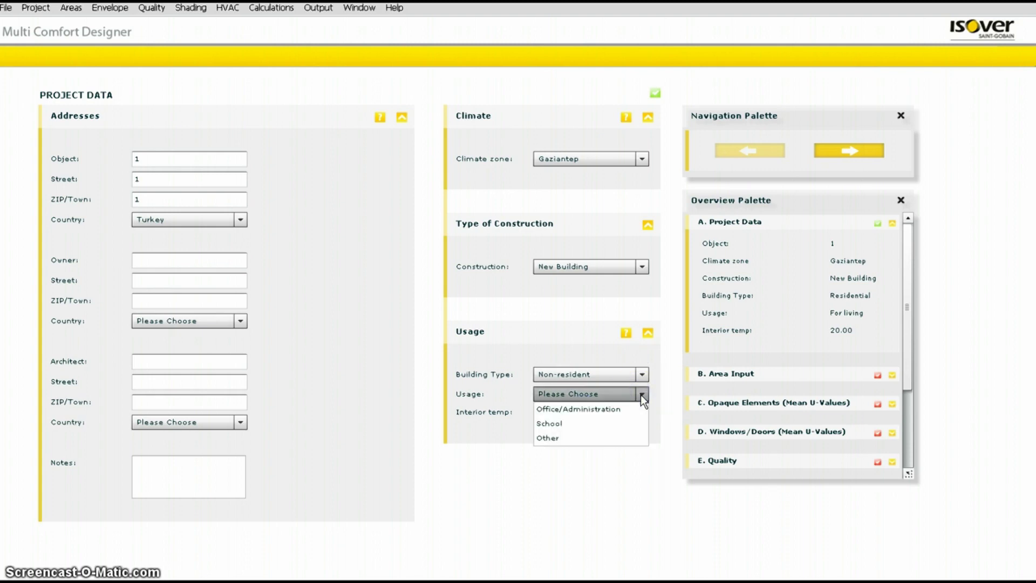
click(579, 421)
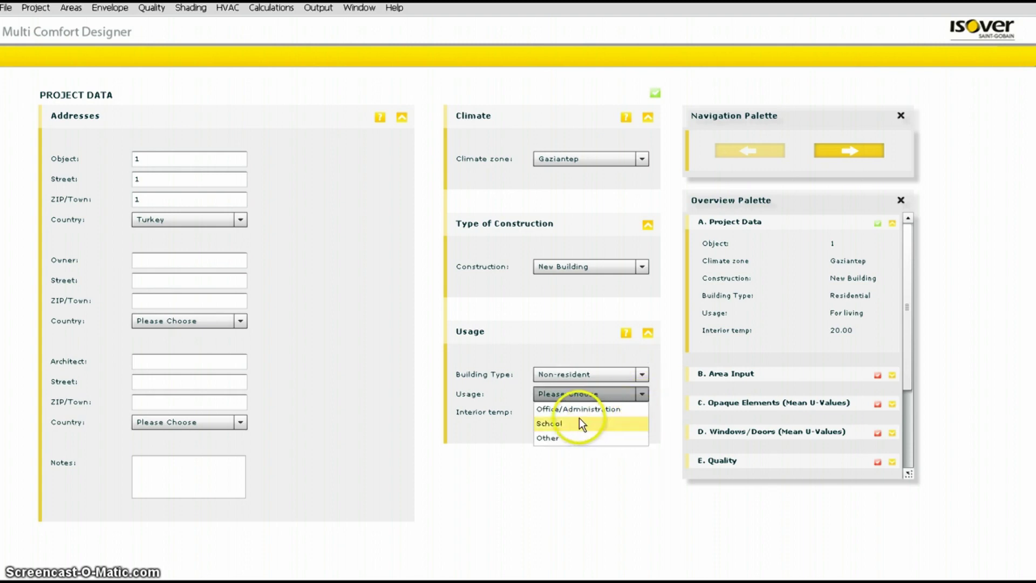
click(547, 423)
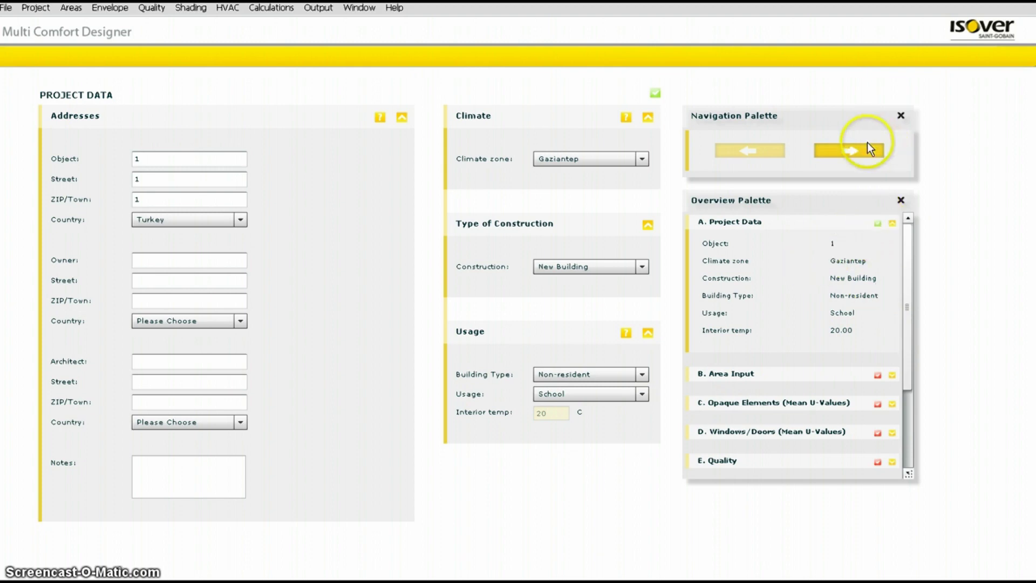
Proceed to the area input and enter a living area of 16 m² for heated space LA01.
click(858, 155)
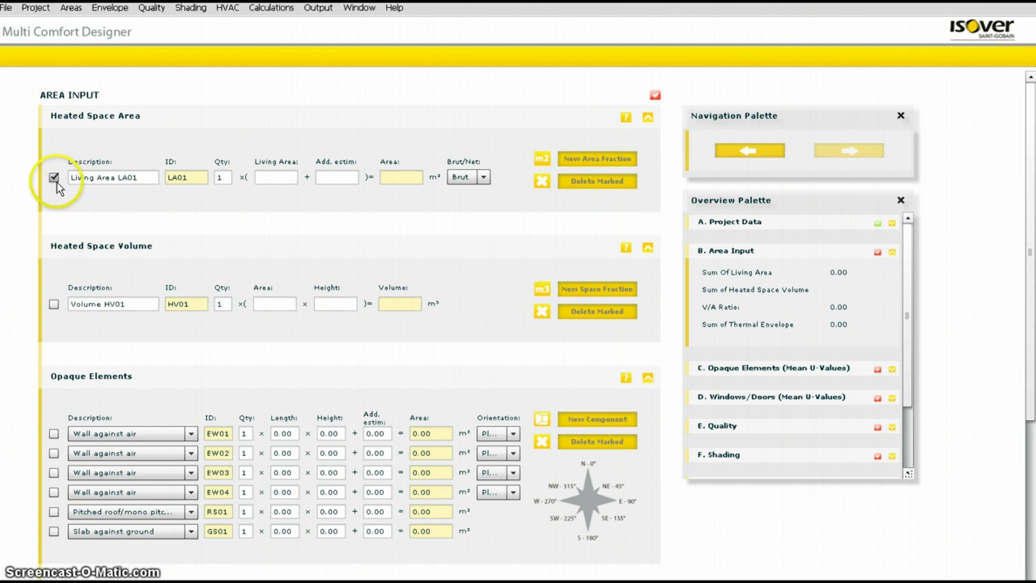
click(277, 178)
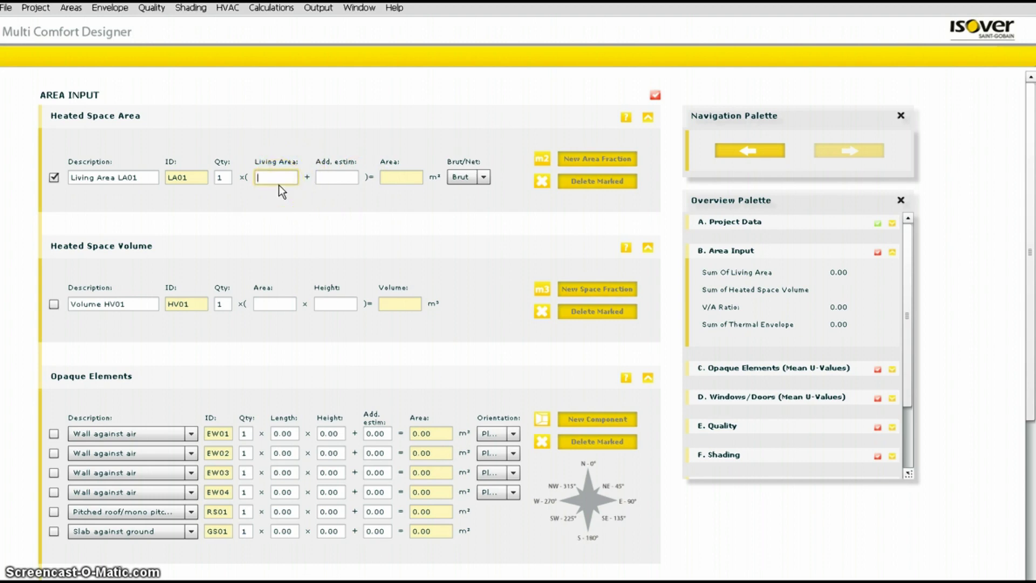
text(16)
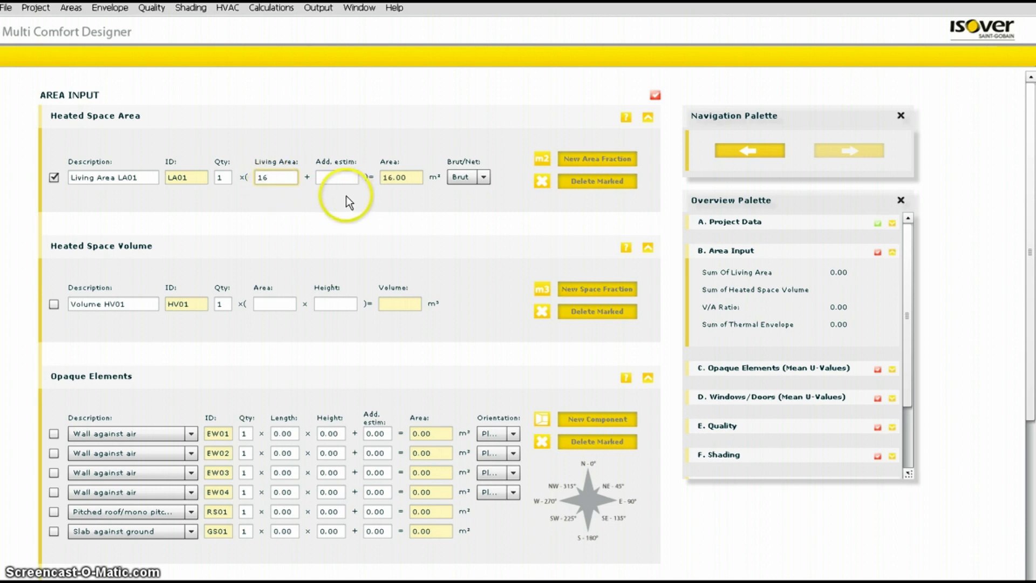
click(416, 205)
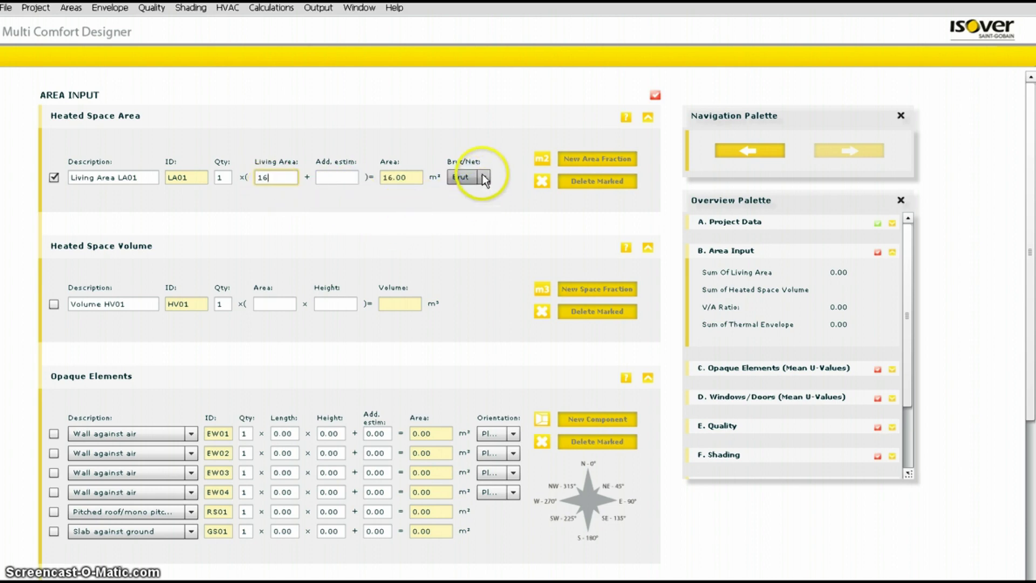
Mark heated space volume HV01 and set its area to 16 and its height to 3.
click(55, 304)
click(262, 305)
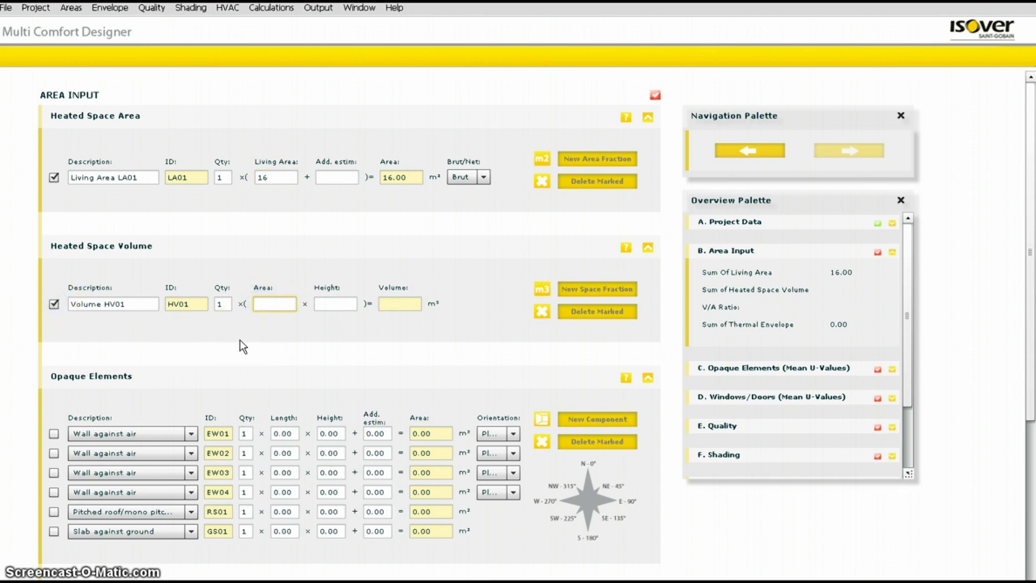
text(16)
click(314, 300)
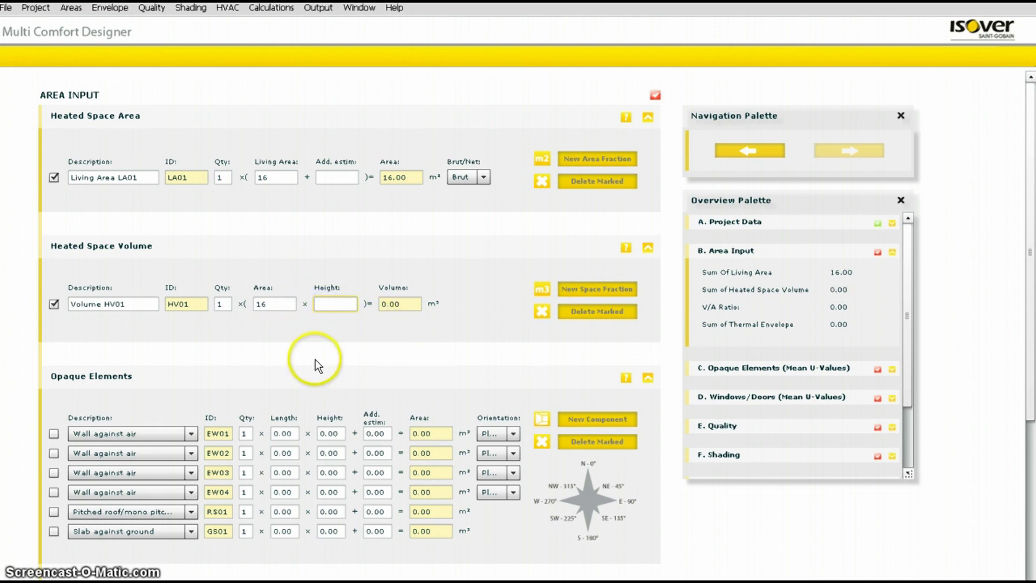
text(3)
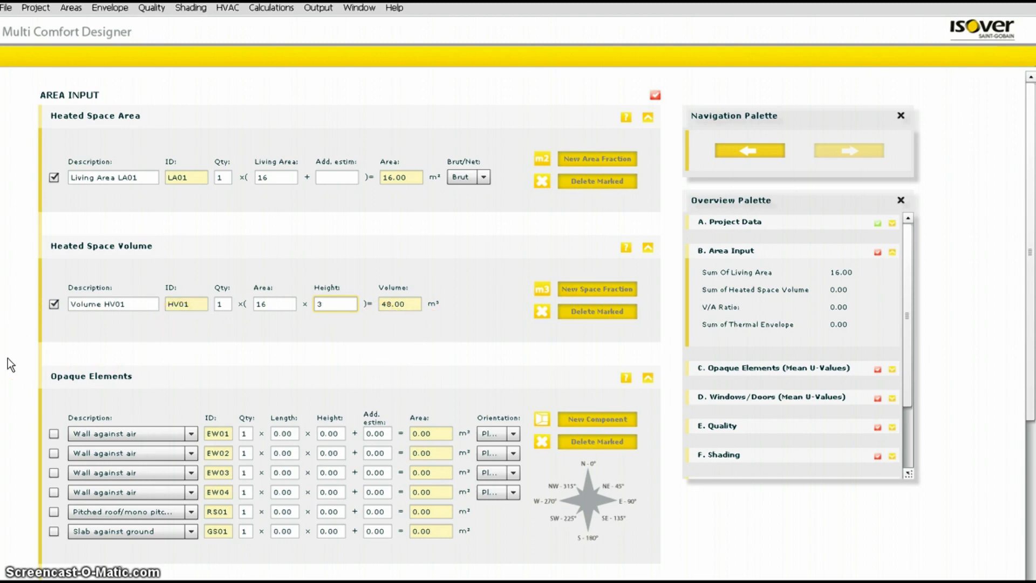
Mark opaque wall EW01 and give it a length of 4, a height of 3 and orientation N.
scroll(8, 358, down, 5)
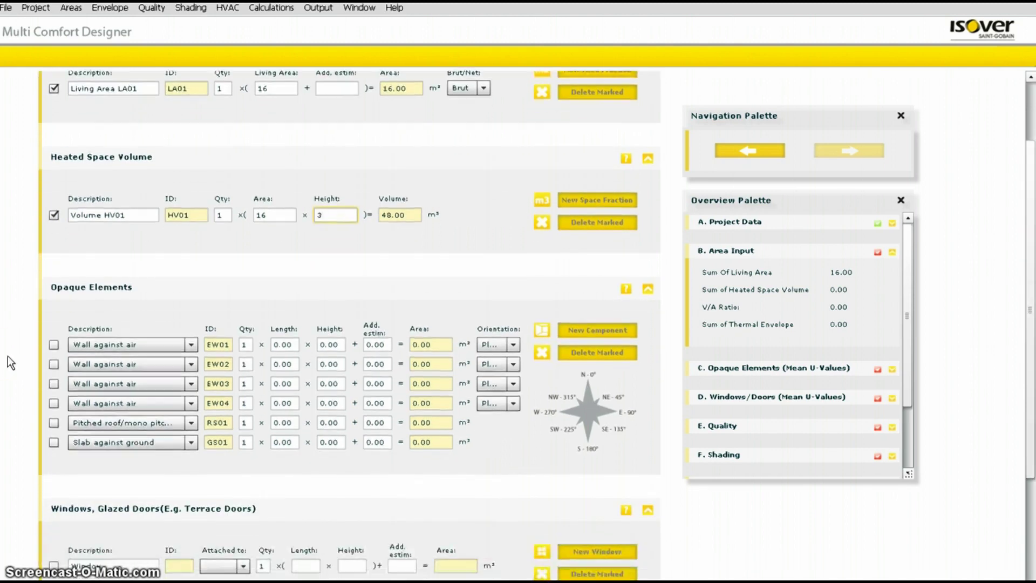
scroll(8, 358, down, 1)
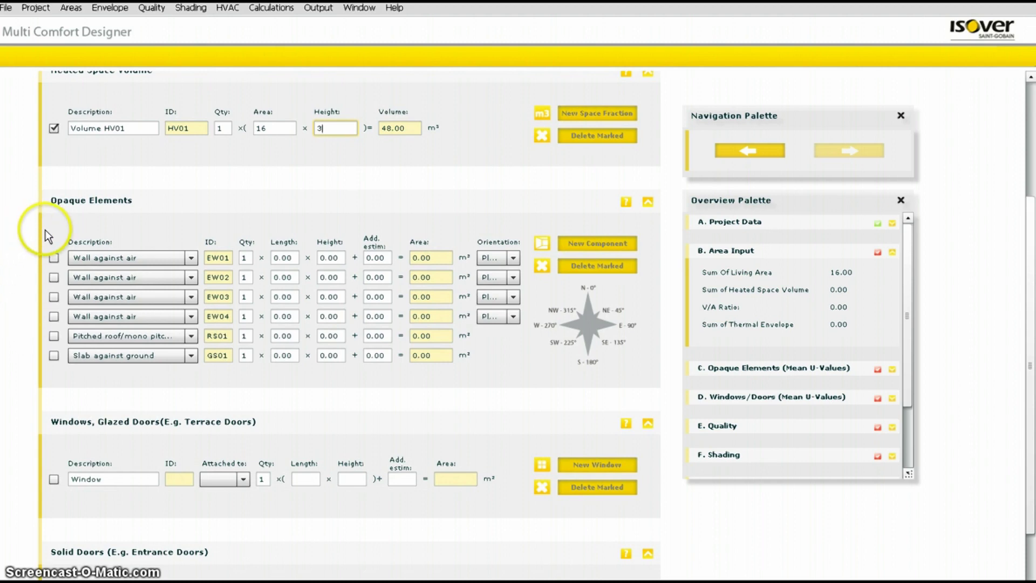
click(54, 257)
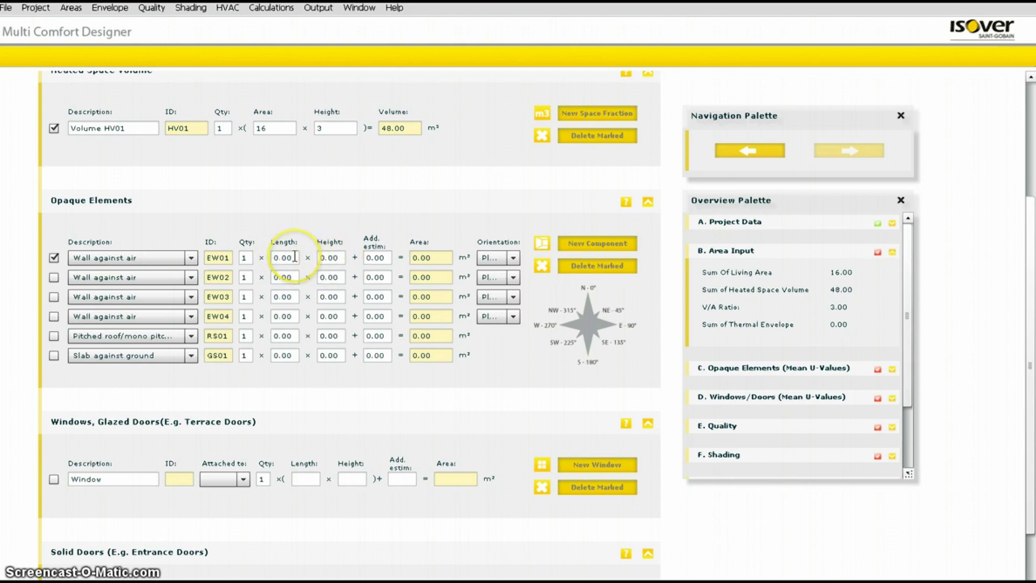
click(390, 257)
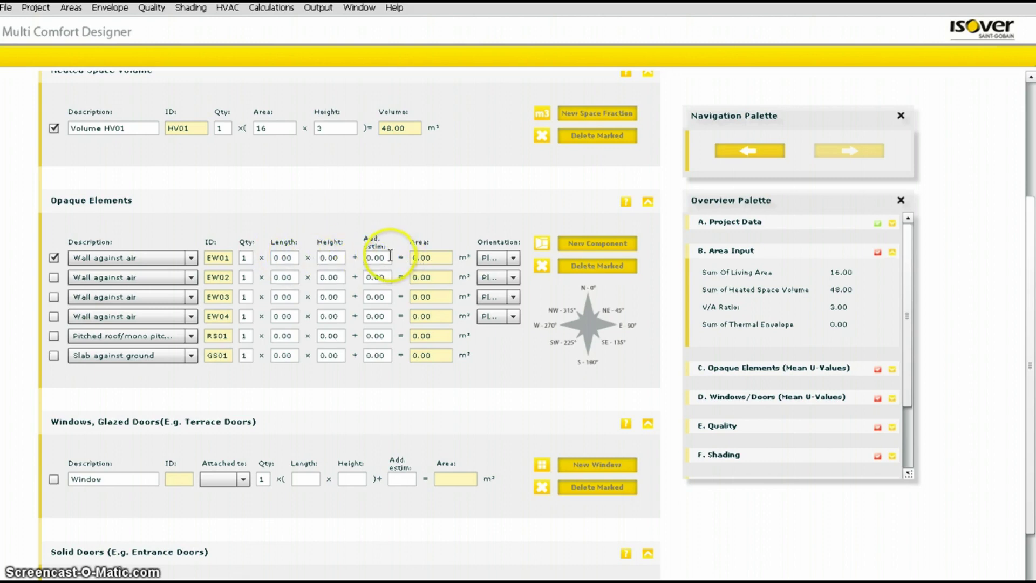
double_click(389, 258)
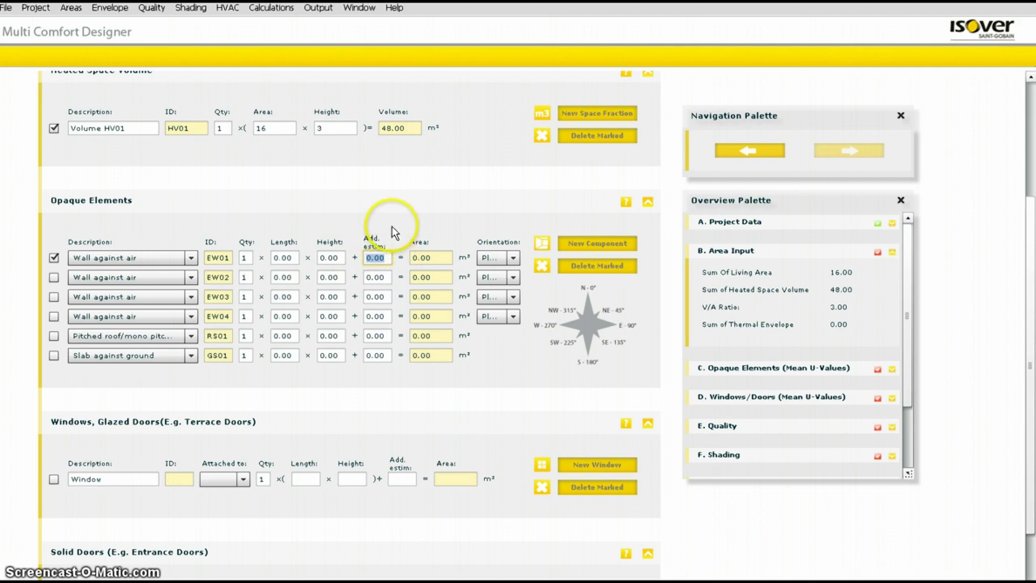
double_click(294, 257)
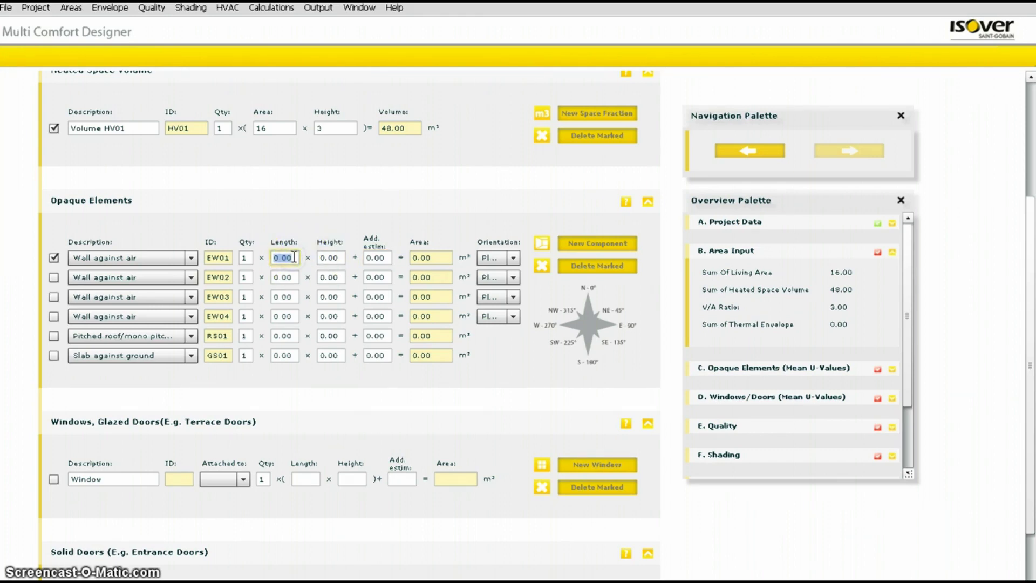
text(4)
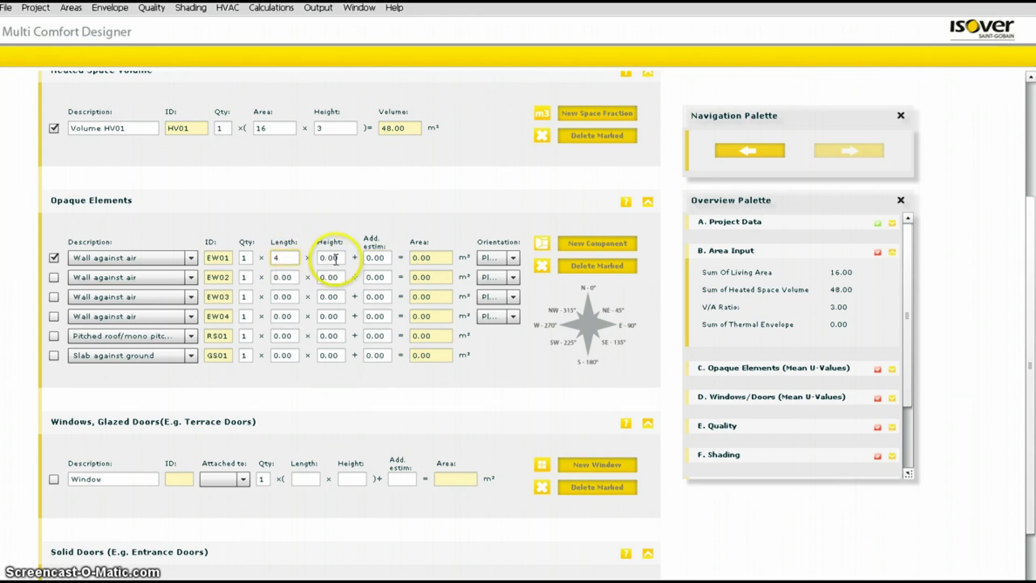
double_click(339, 257)
text(3)
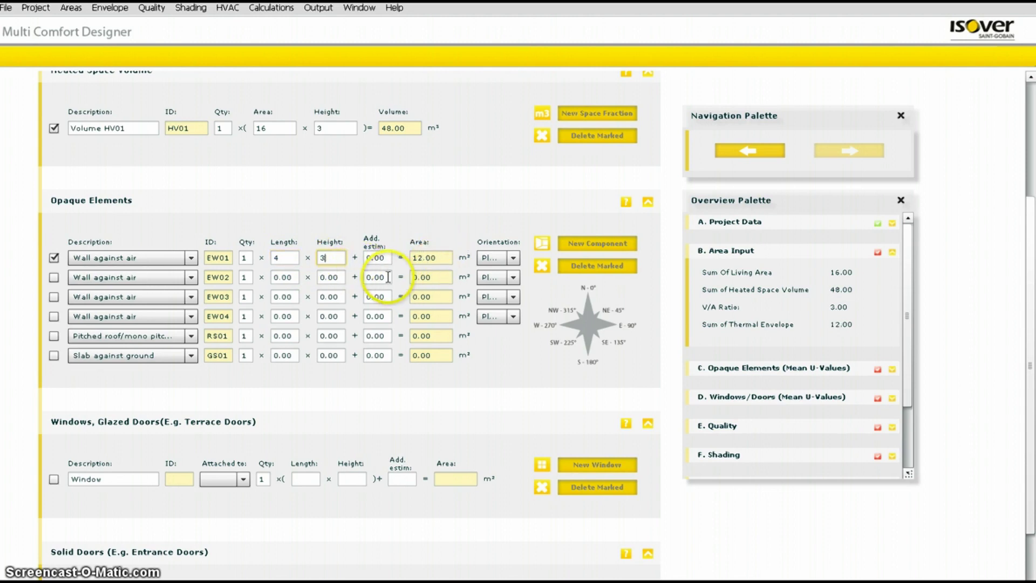
click(512, 257)
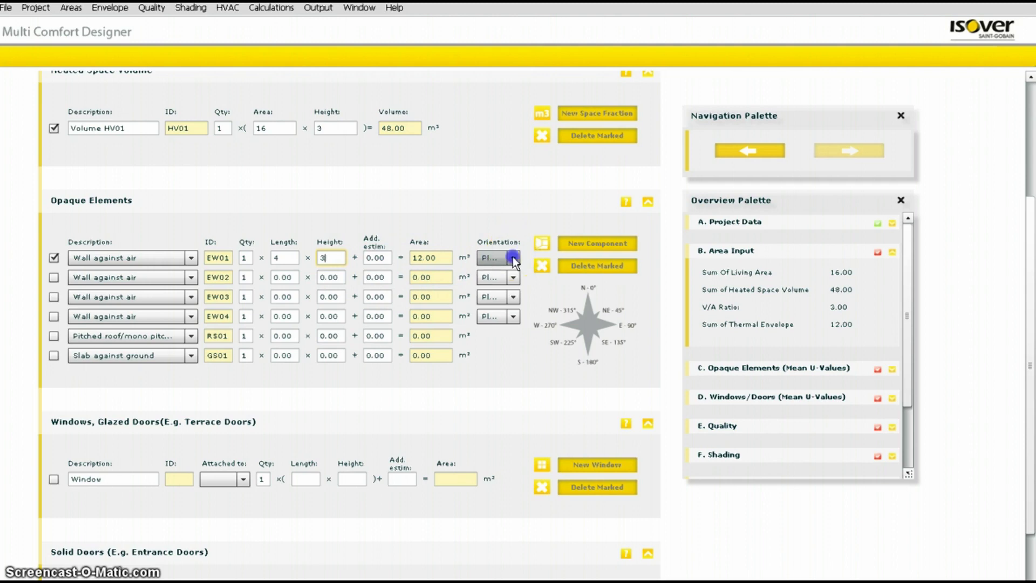
click(500, 269)
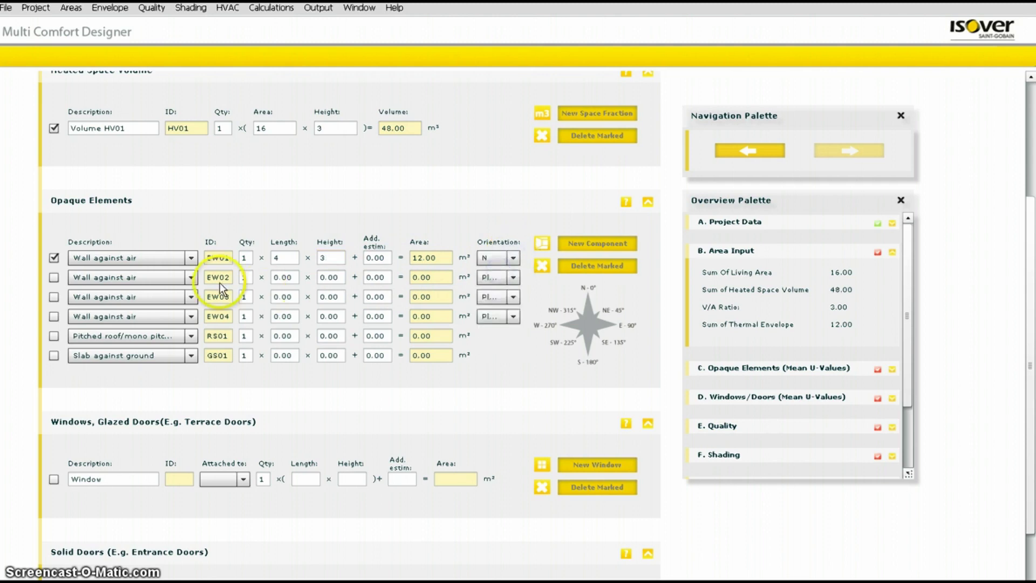
Give opaque wall EW02 a length of 4, a height of 3 and orientation W.
click(297, 276)
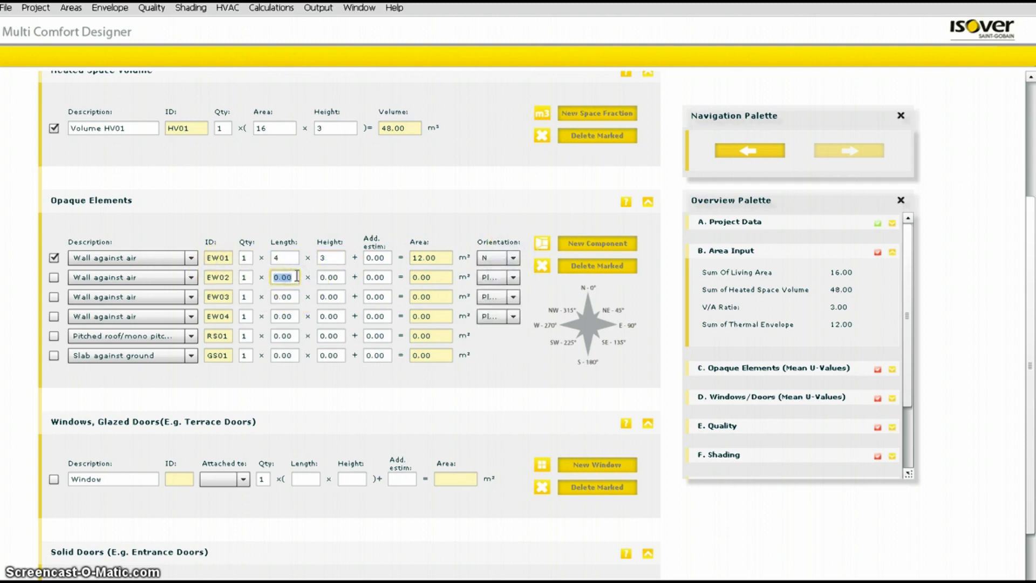
text(4)
click(340, 277)
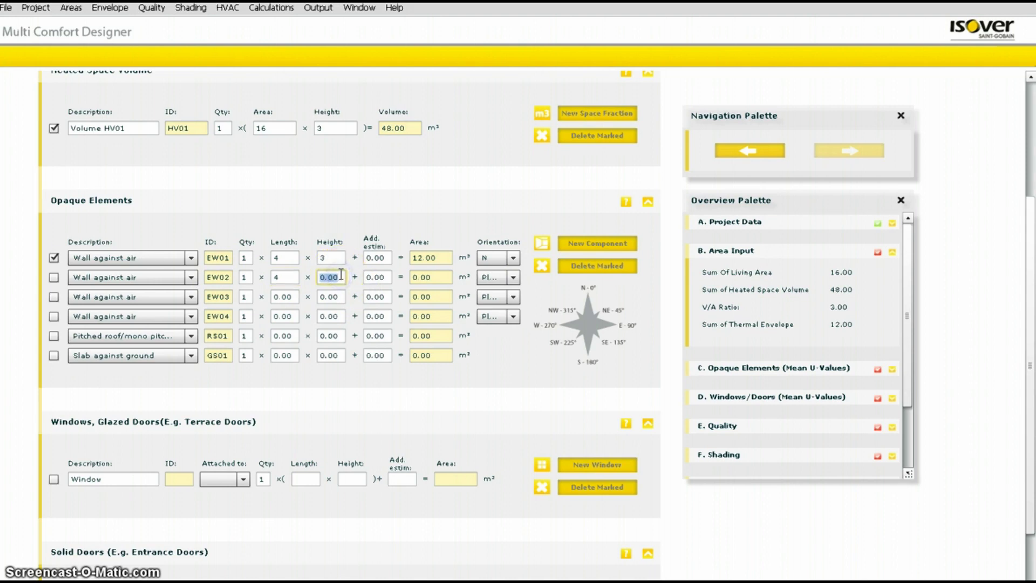
text(3)
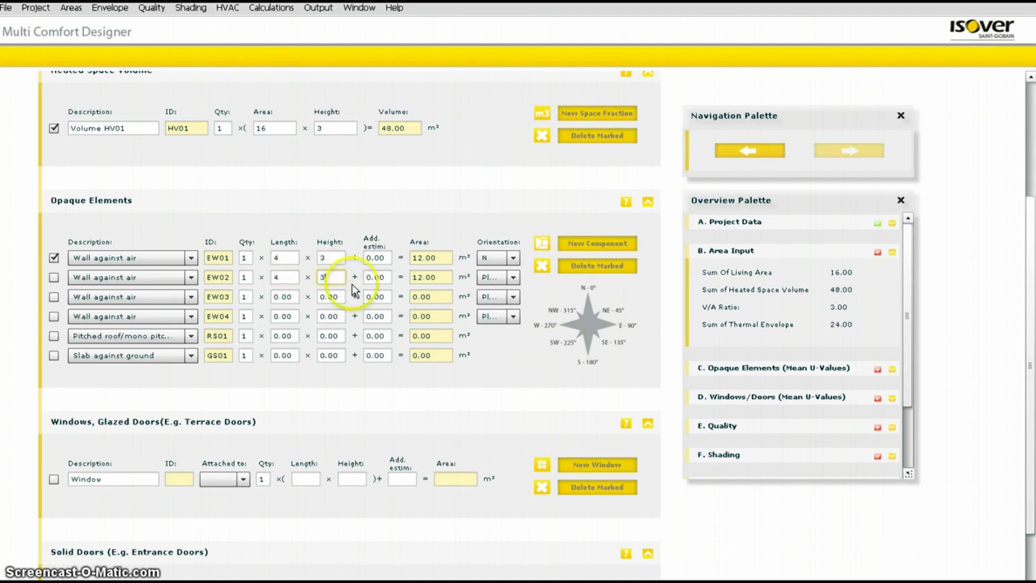
click(513, 277)
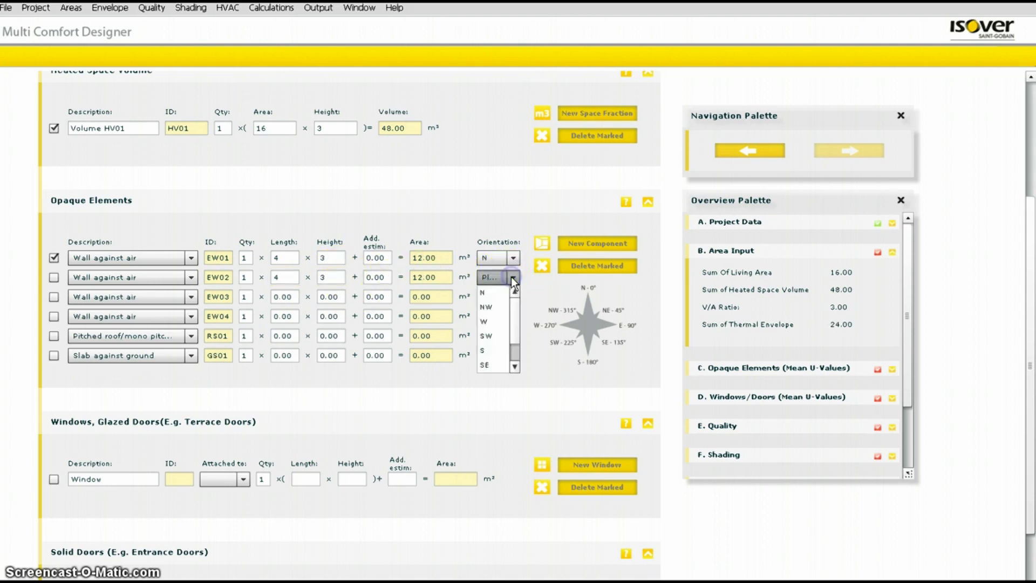
click(493, 323)
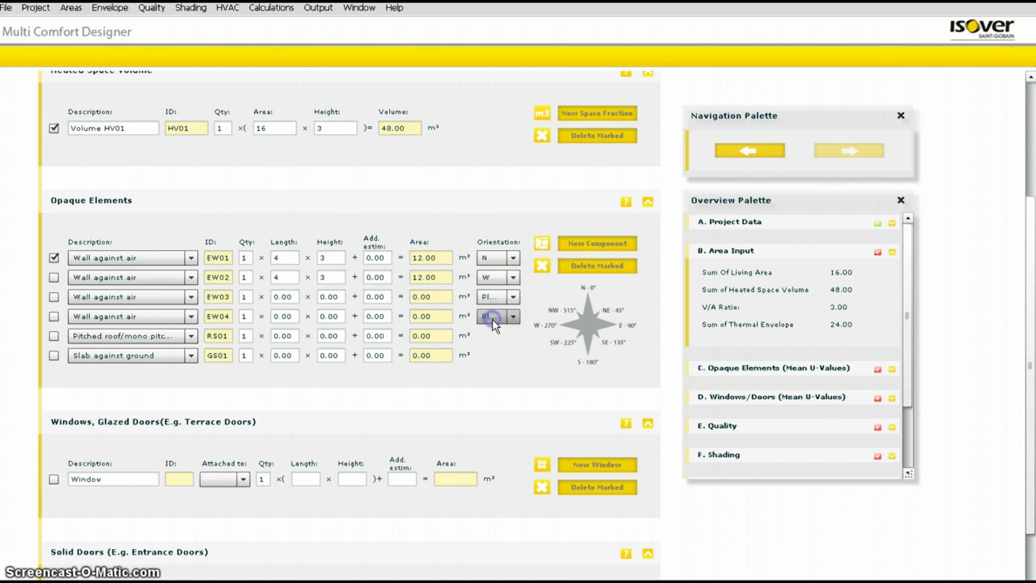
Give opaque wall EW03 a length of 4, a height of 3 and orientation S.
click(290, 298)
text(4)
click(338, 296)
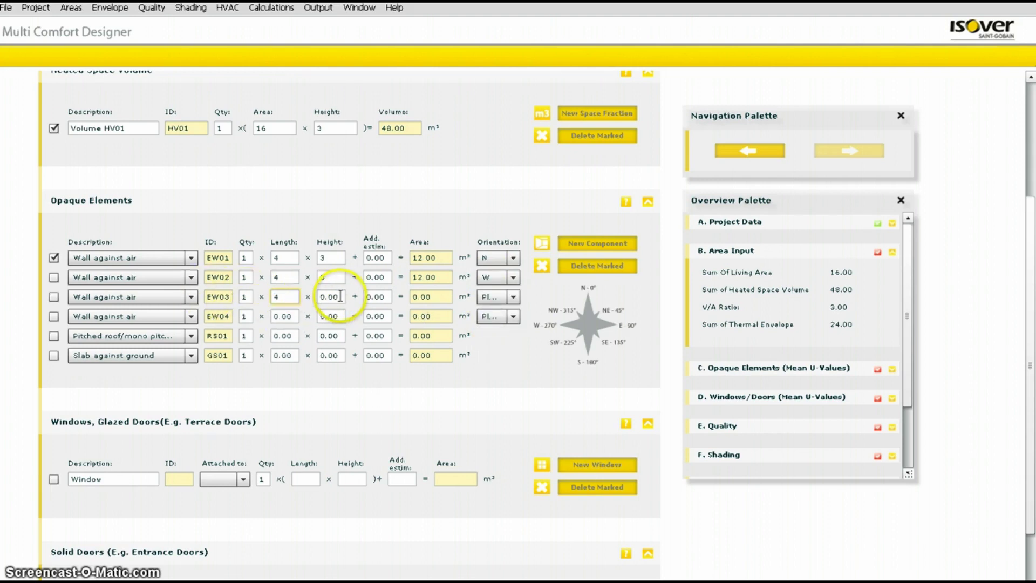
text(4)
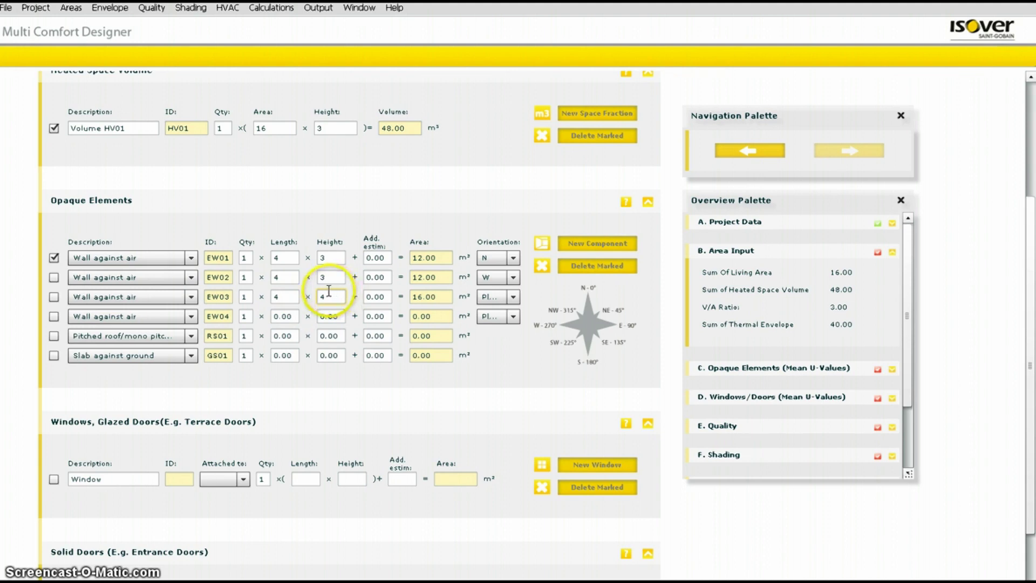
key(BackSpace)
text(3)
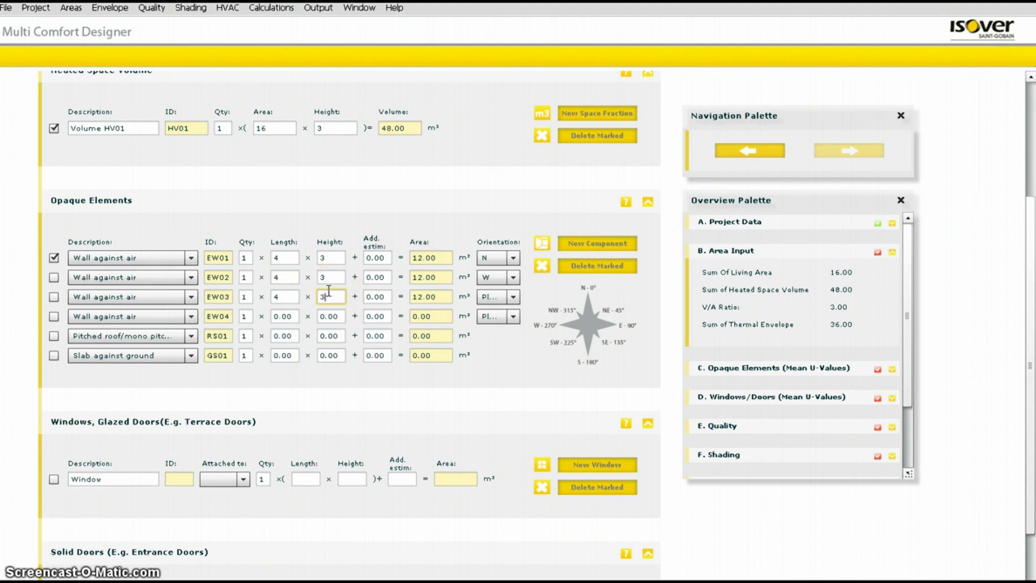
click(514, 297)
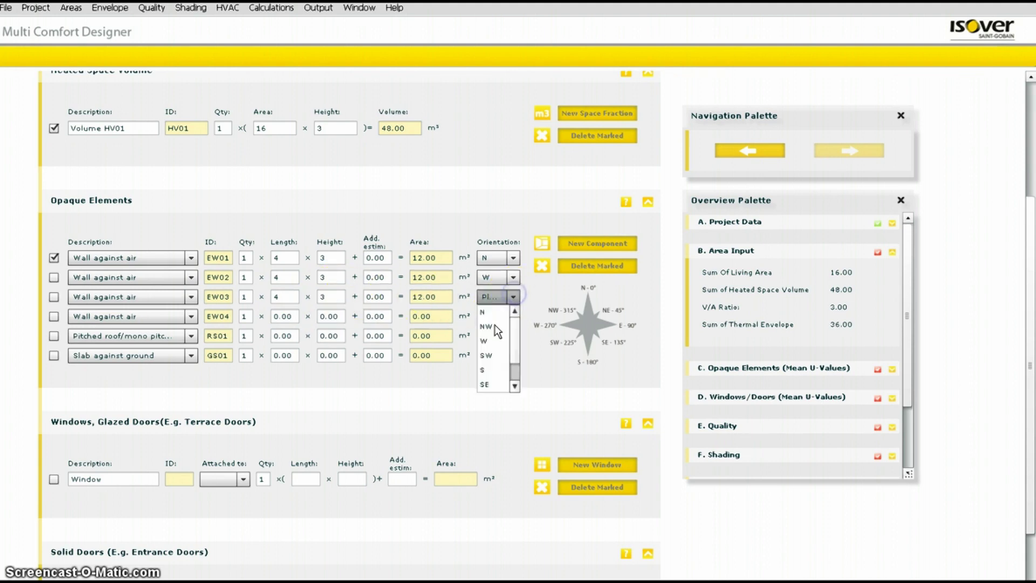
click(486, 369)
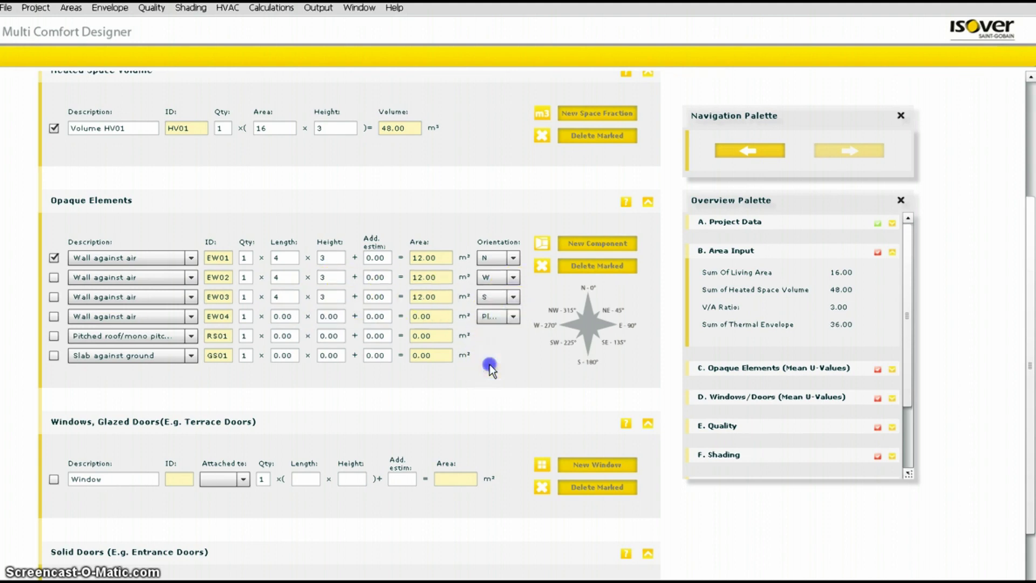
Give opaque wall EW04 a length of 4, a height of 3 and orientation E.
double_click(293, 312)
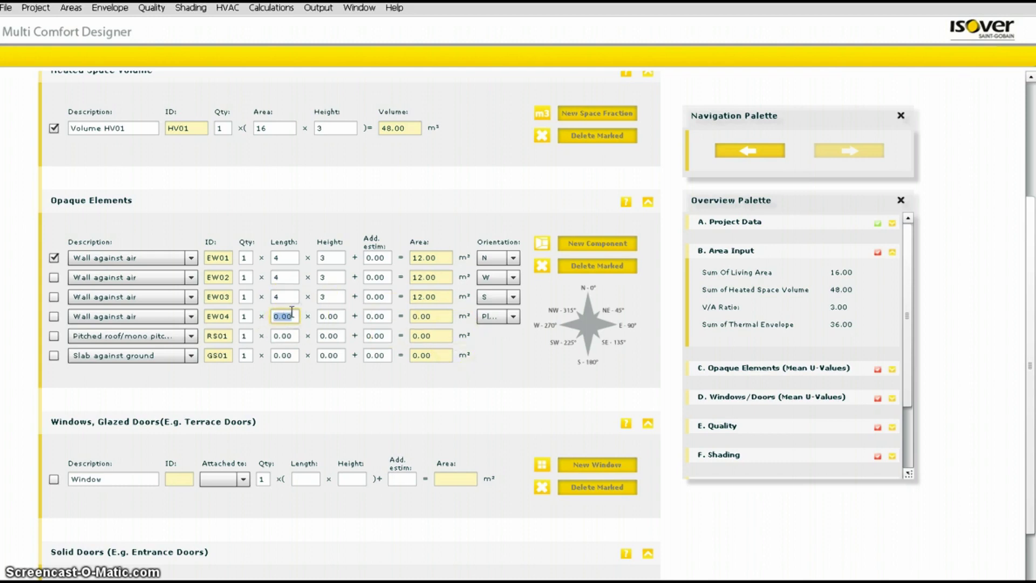
key(BackSpace)
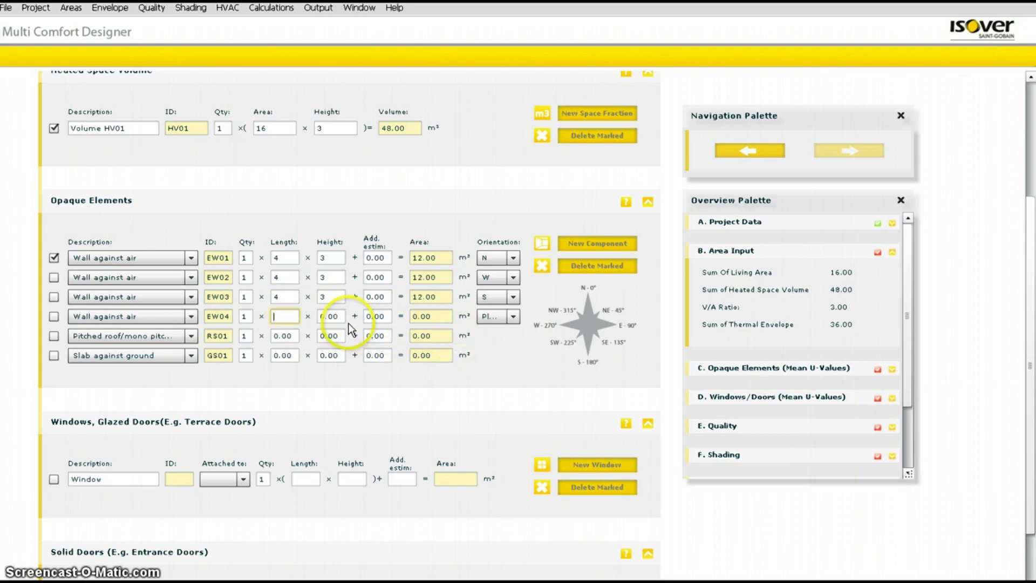
text(4)
key(Tab)
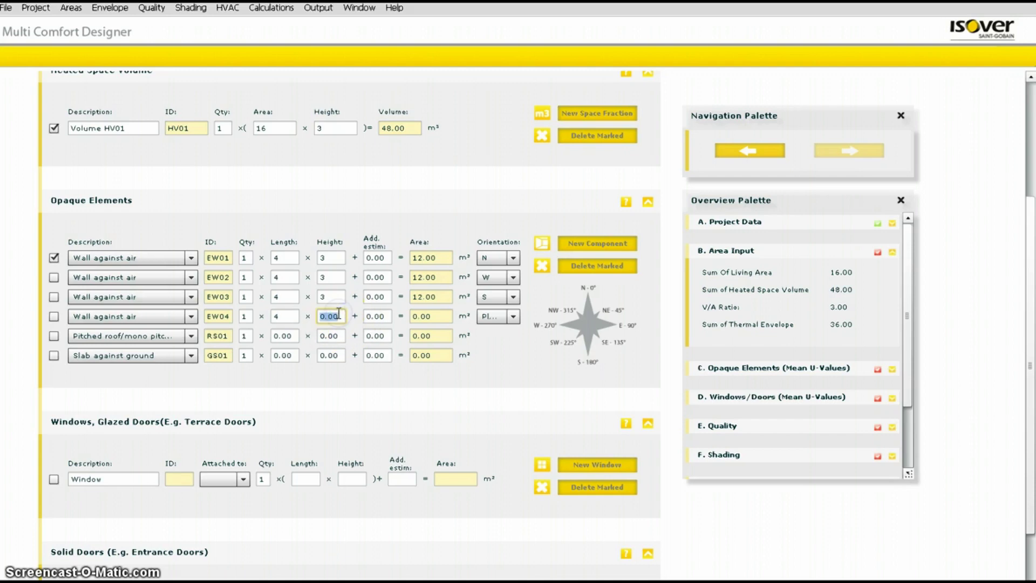
text(3)
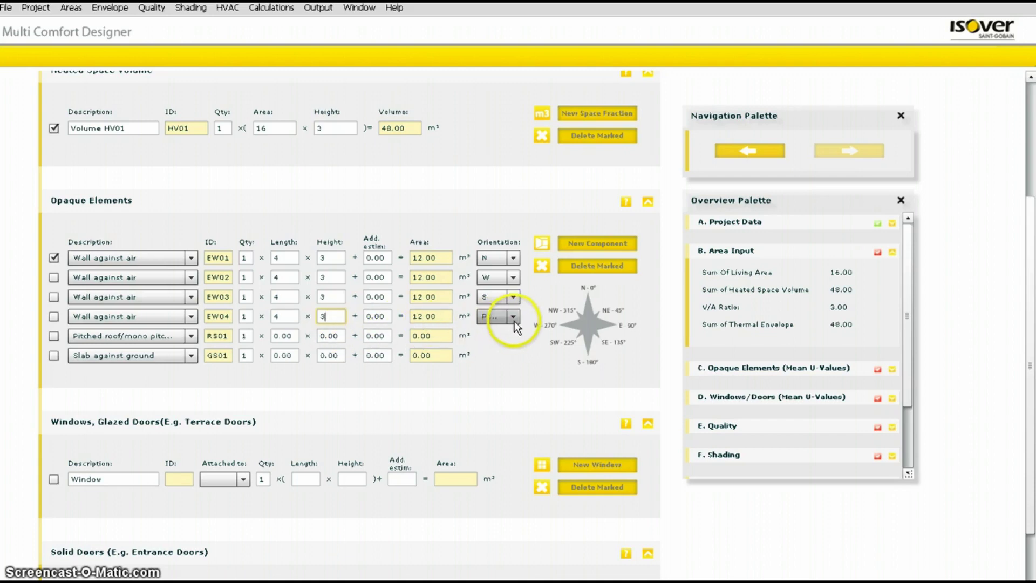
click(514, 317)
click(494, 393)
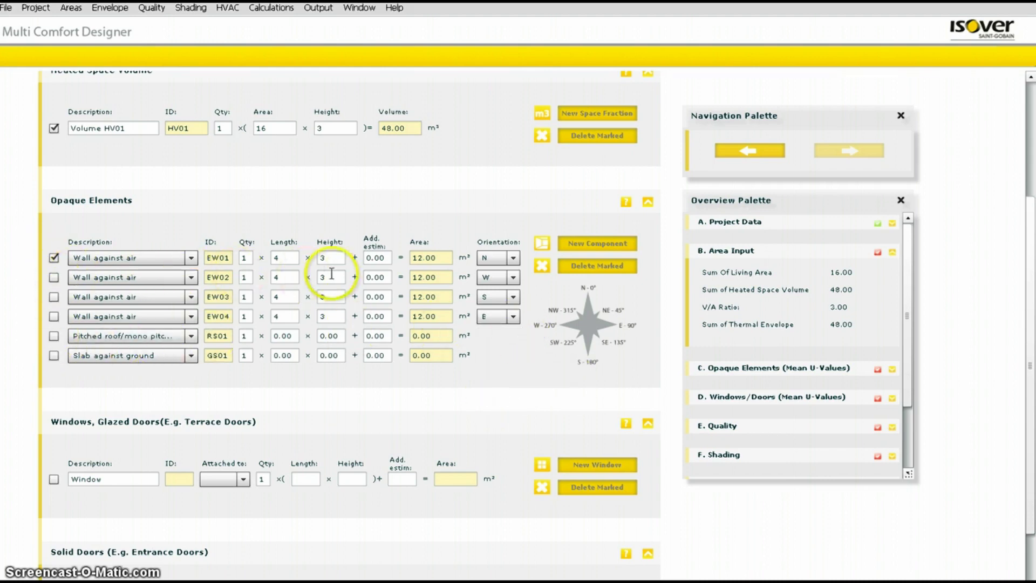
Mark the opaque walls EW02, EW03 and EW04.
click(54, 278)
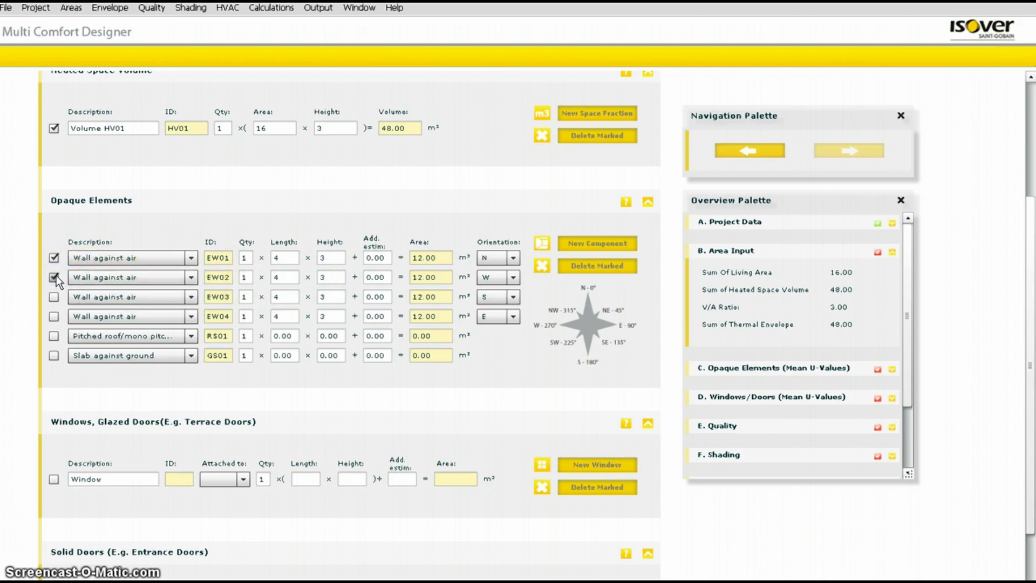
click(54, 297)
click(54, 317)
Mark roof RS01, keep it as Pitched roof/mono pitched, and enter an additional estimated area of 20 m².
click(54, 336)
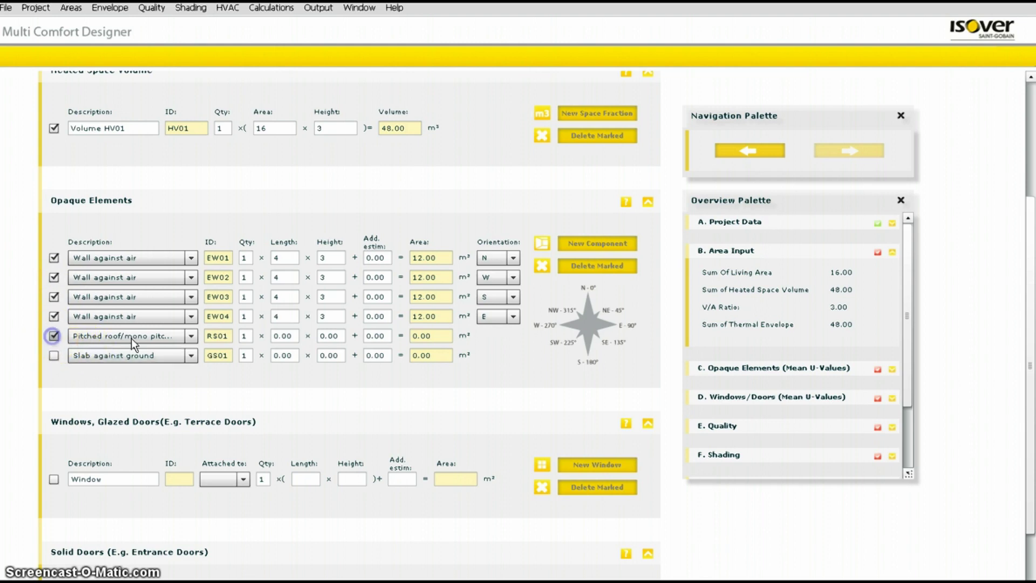
click(191, 336)
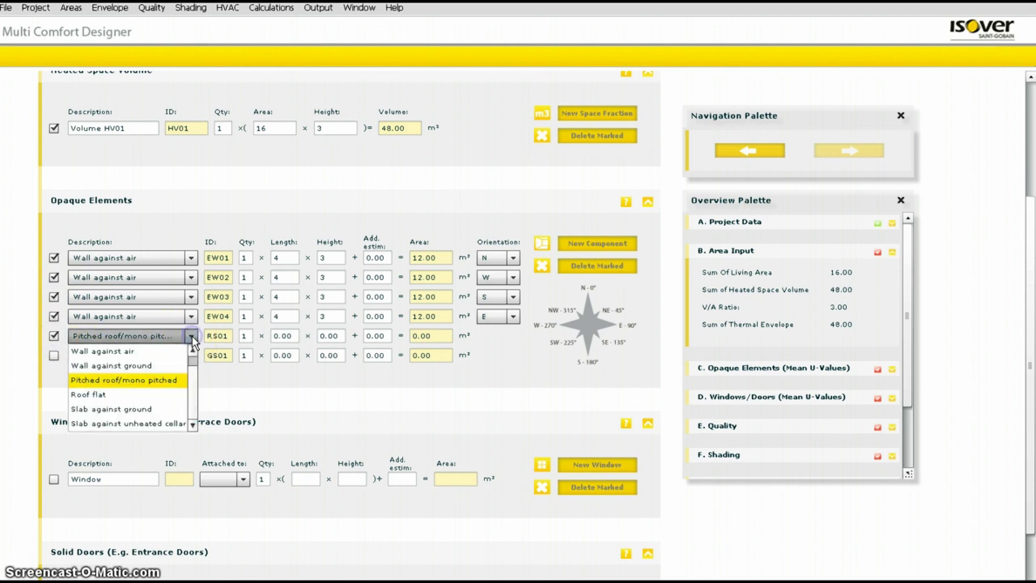
click(115, 338)
click(92, 397)
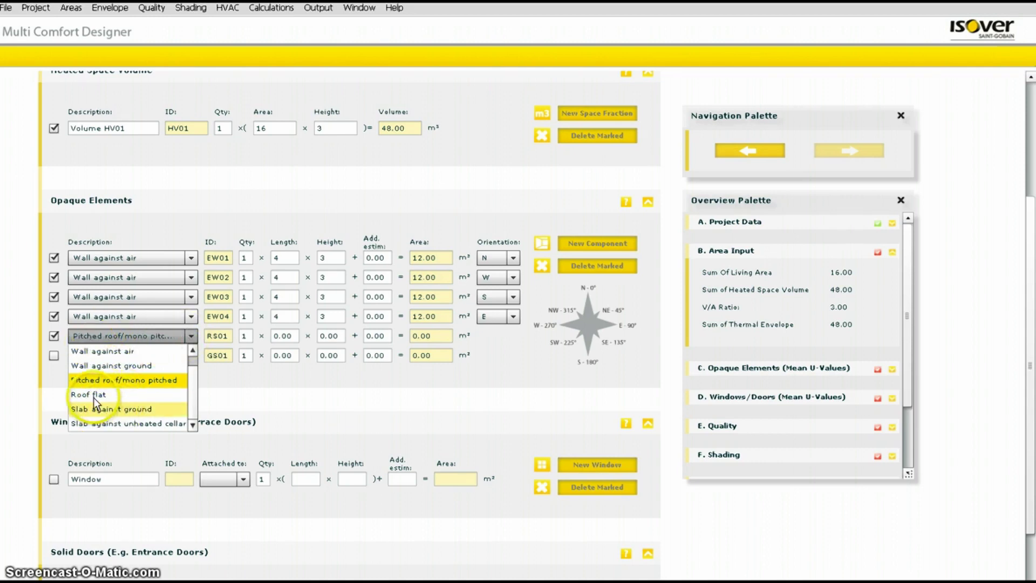
click(169, 337)
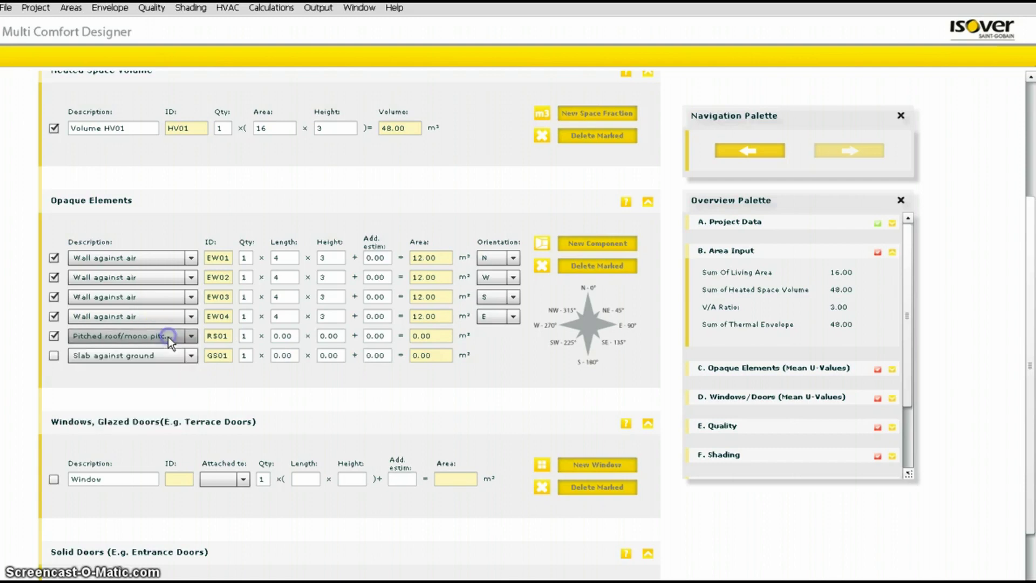
click(291, 335)
drag(291, 336, 313, 337)
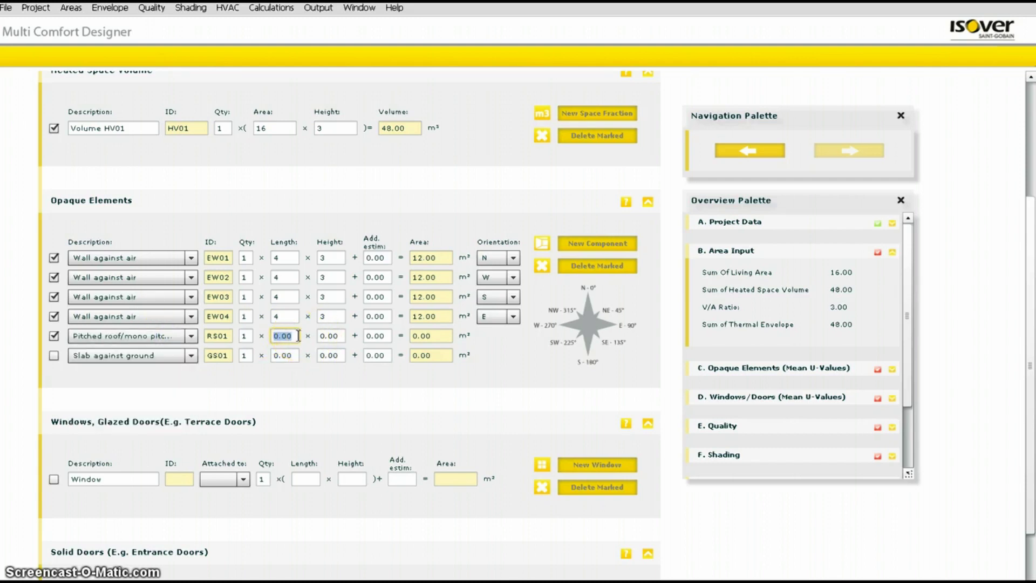
click(313, 342)
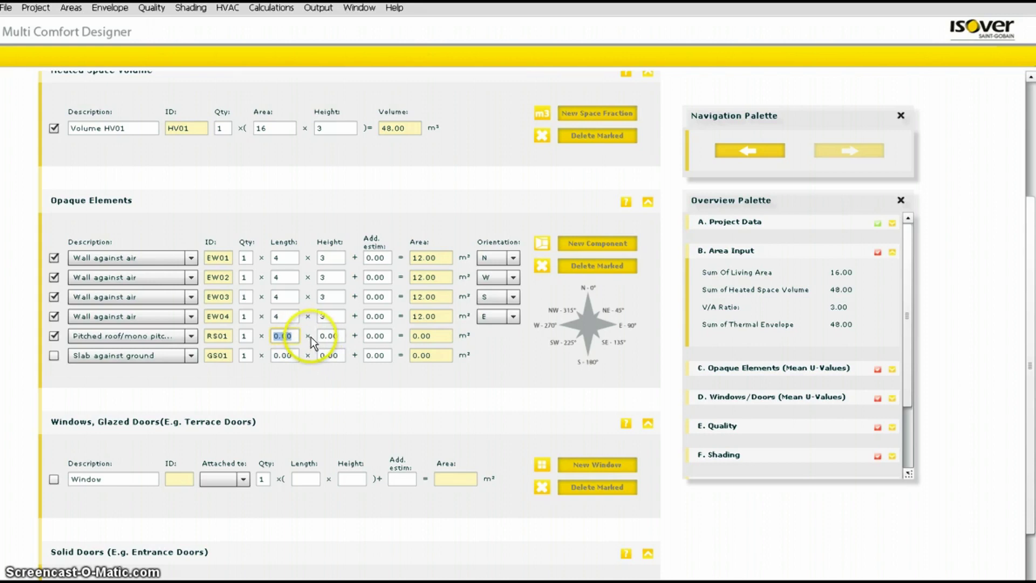
click(383, 336)
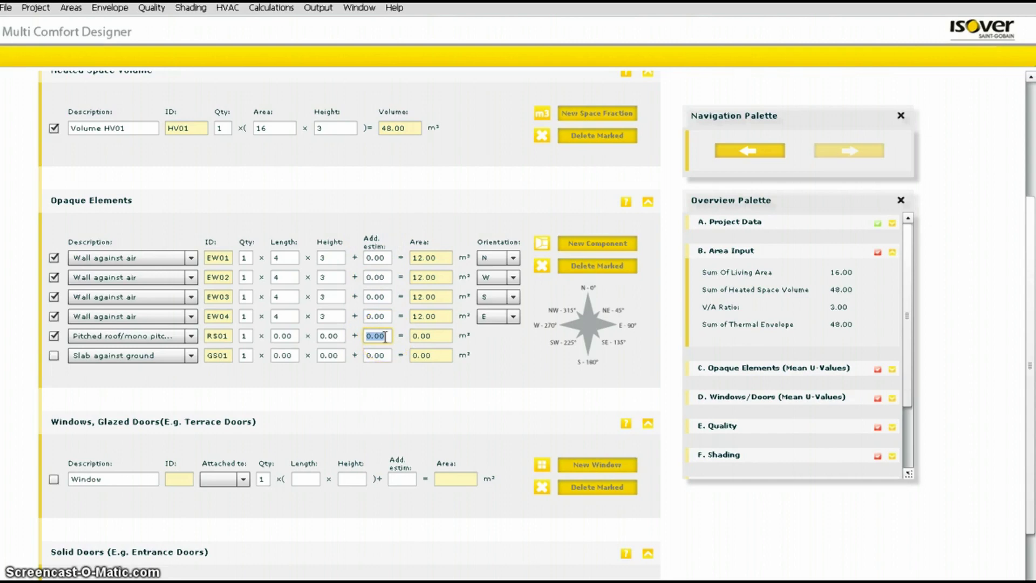
text(20)
click(387, 347)
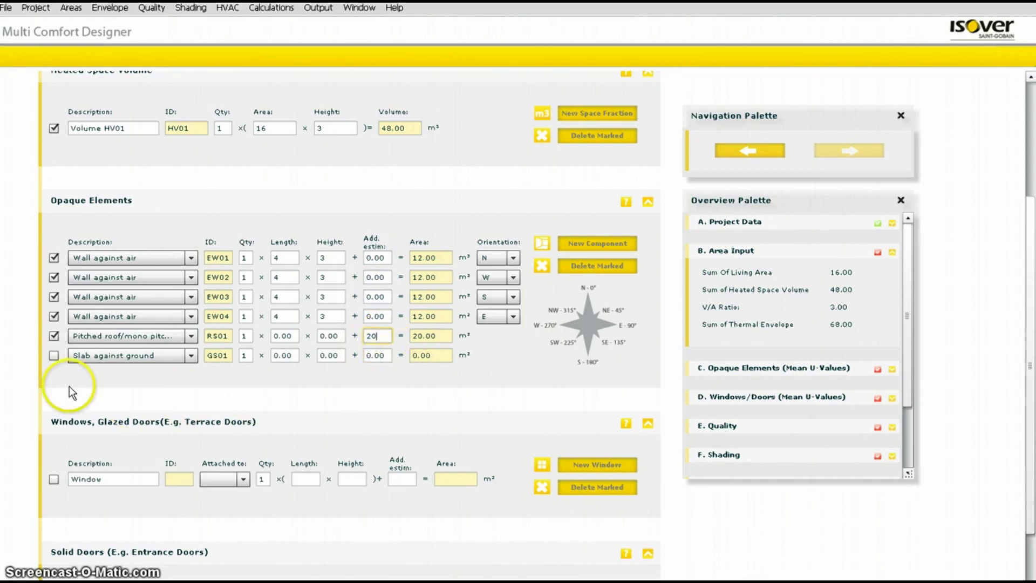
Mark slab GS01, keep it as Slab against ground, and enter an additional estimated area of 16 m².
click(55, 356)
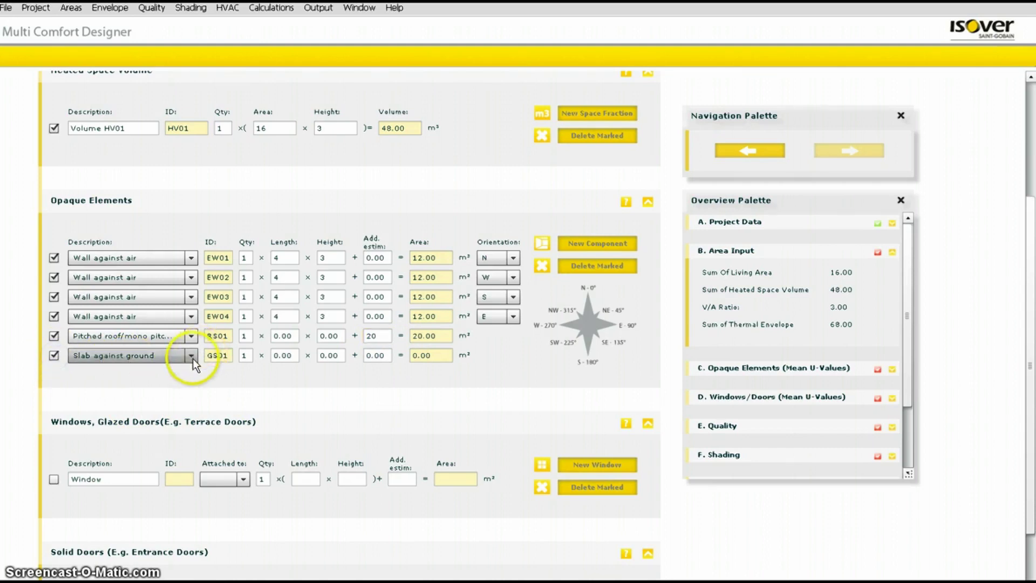
click(192, 358)
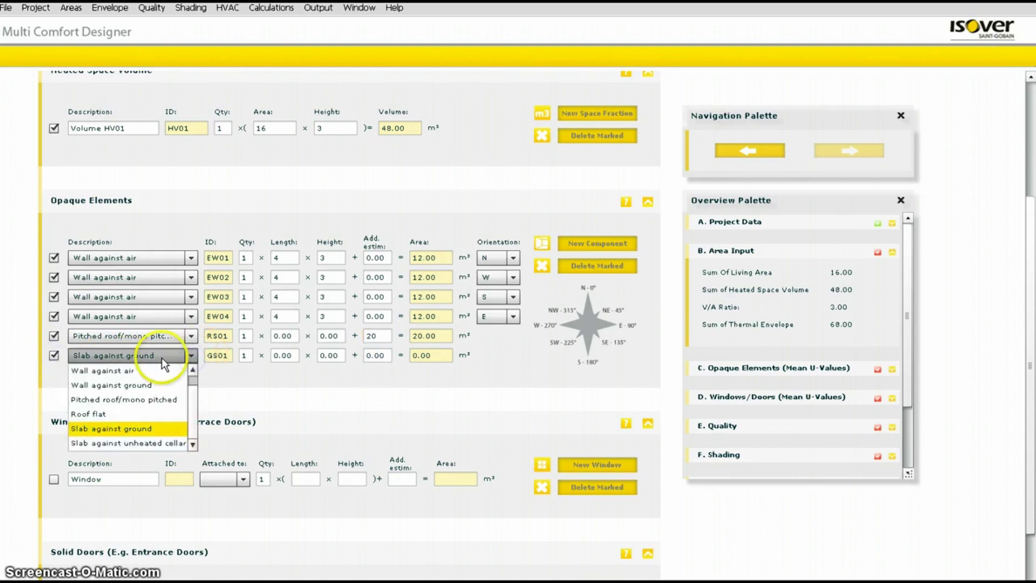
click(193, 356)
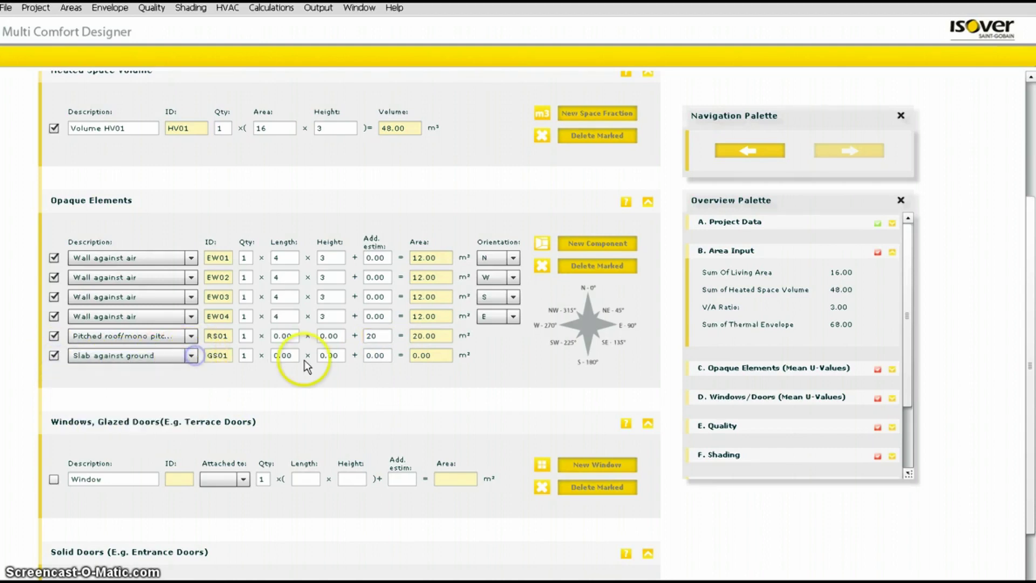
click(389, 357)
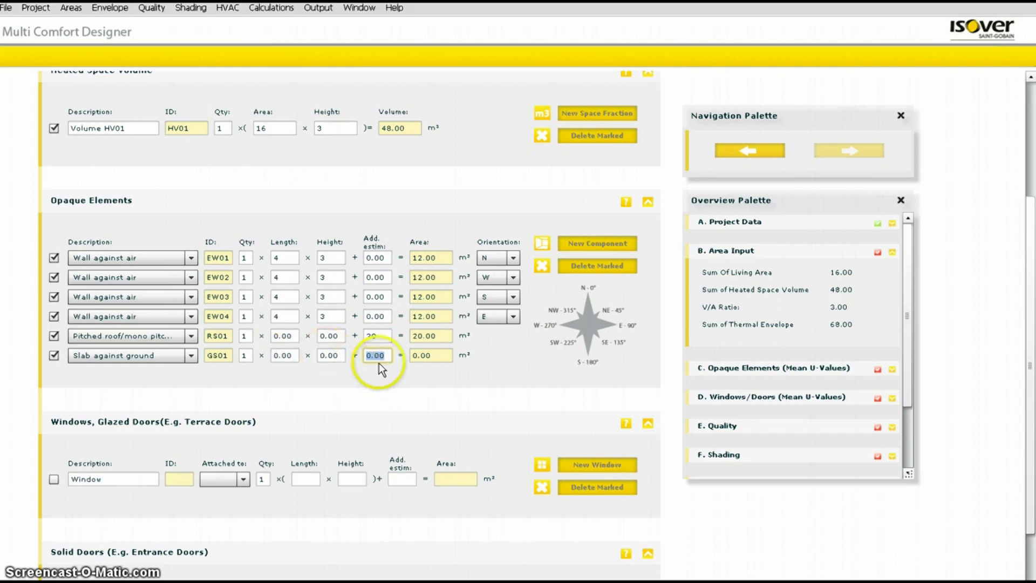
text(16)
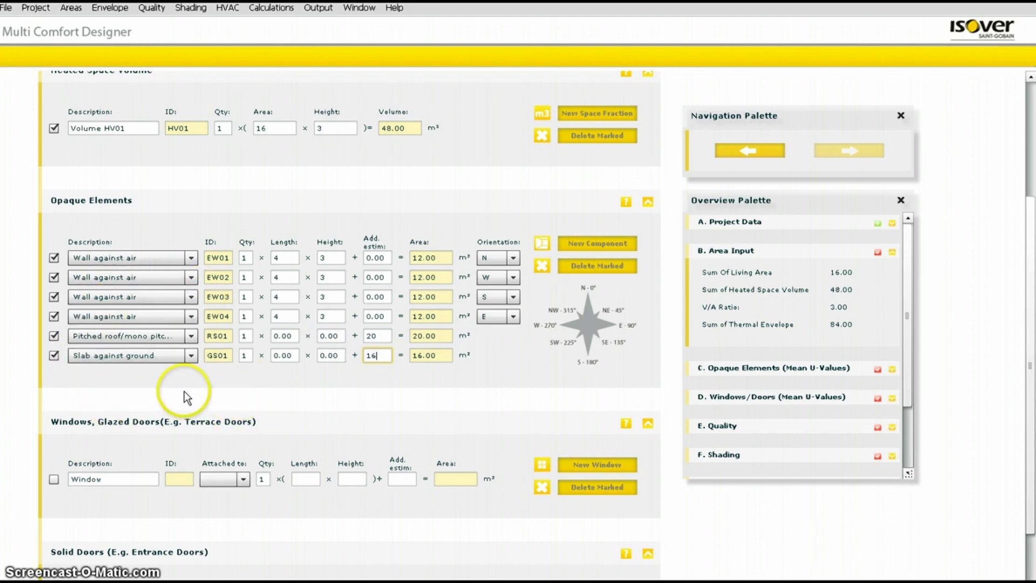
Add and mark a new opaque component of type Wall against ground with an additional estimated area of 16 m².
click(613, 245)
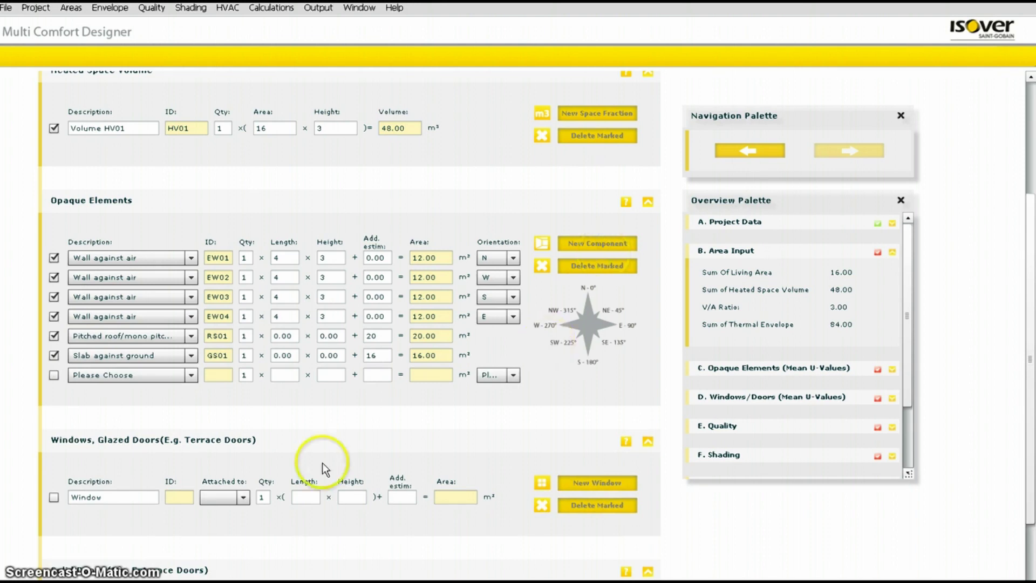
click(54, 375)
click(190, 375)
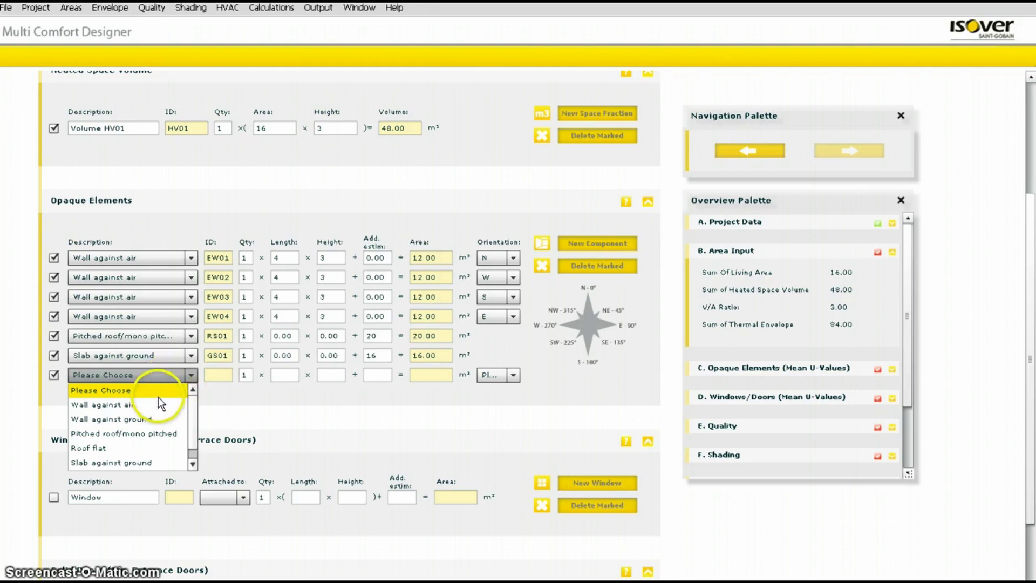
click(134, 421)
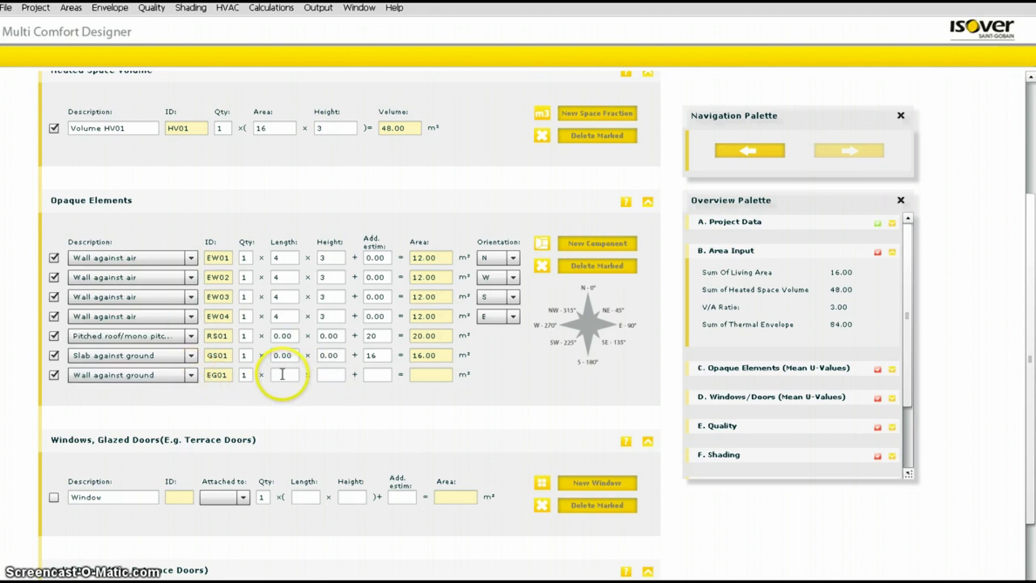
click(370, 374)
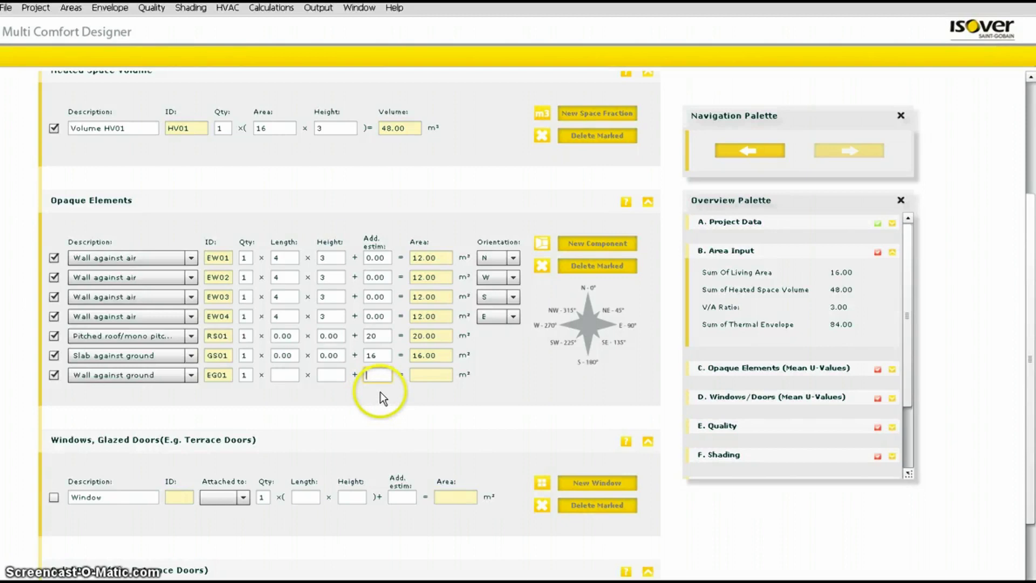
text(16)
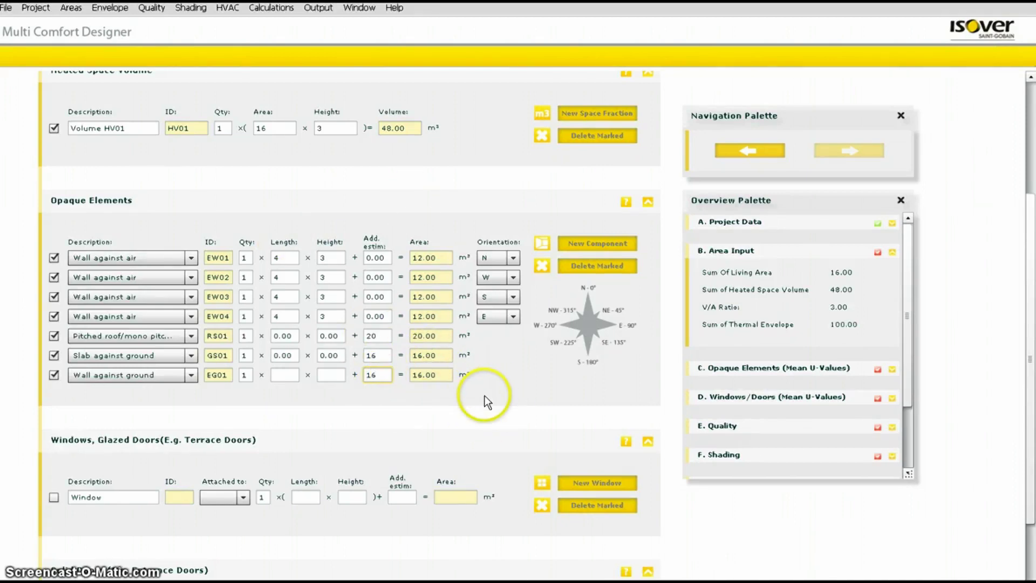
scroll(532, 377, down, 3)
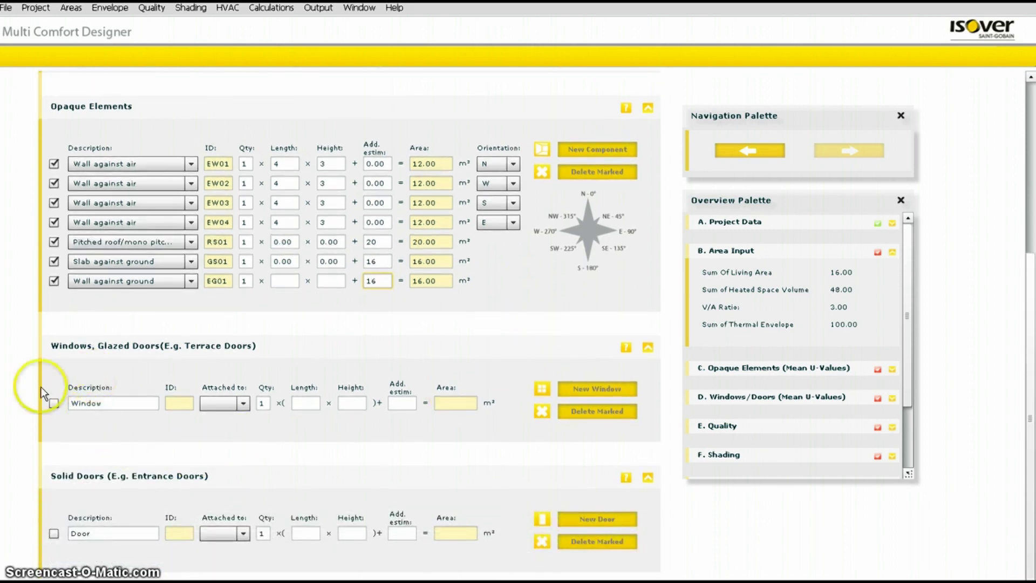
Mark the first window, attach it to wall EW02, and give it a length of 1.5 and a height of 2.
click(54, 403)
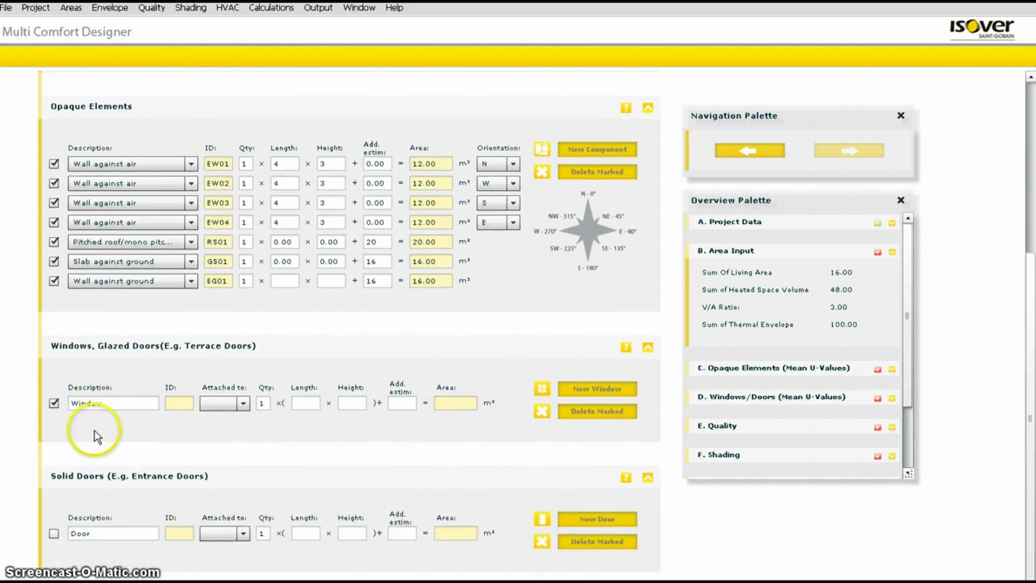
click(242, 405)
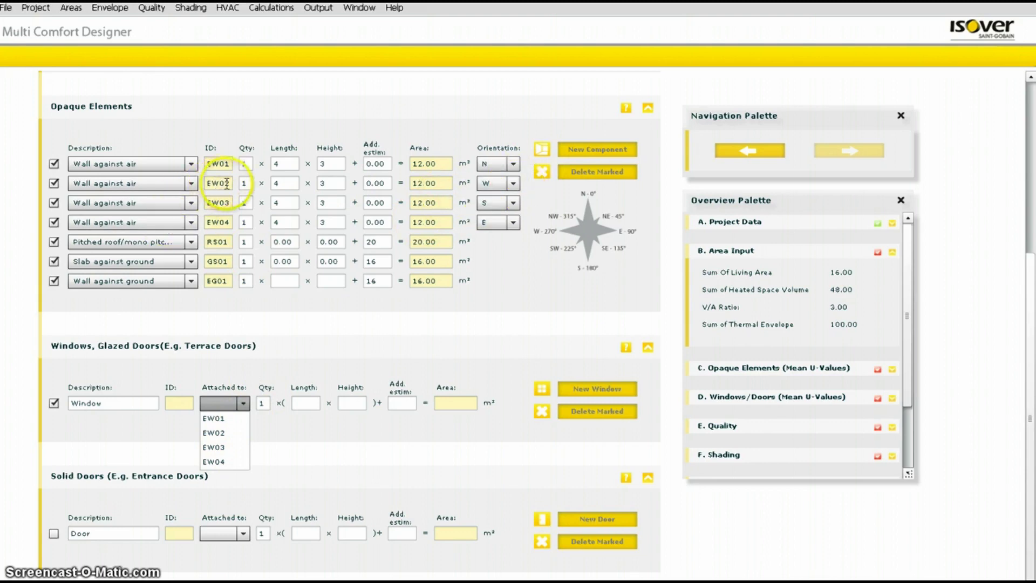
click(232, 430)
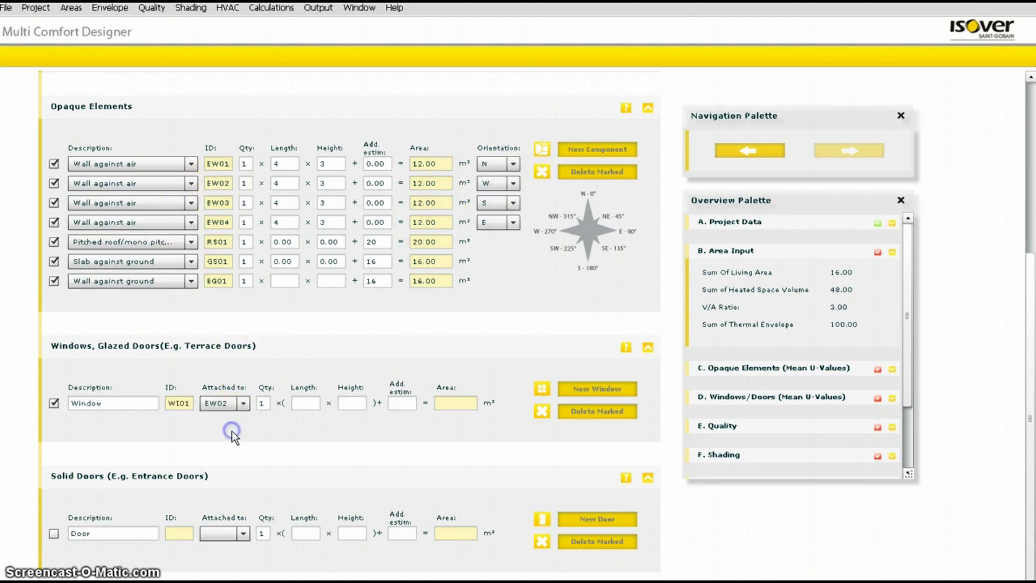
click(306, 404)
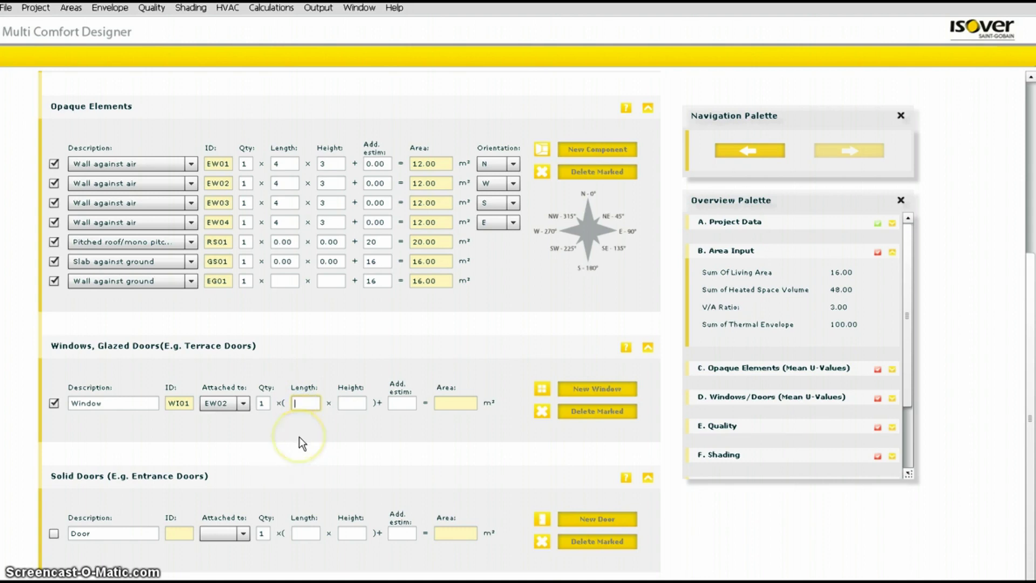
text(1)
key(BackSpace)
click(348, 404)
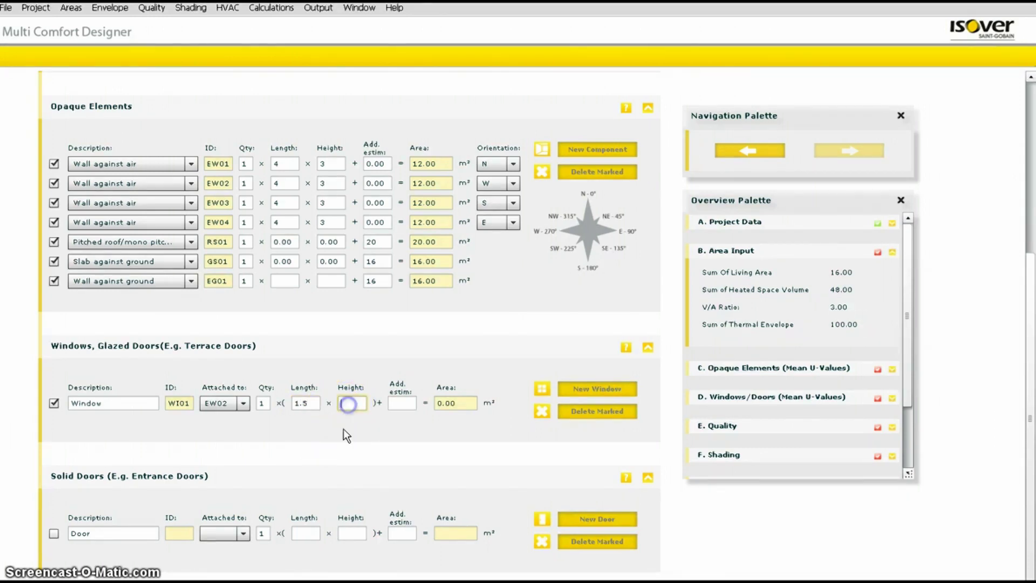
click(314, 401)
key(Tab)
text(2)
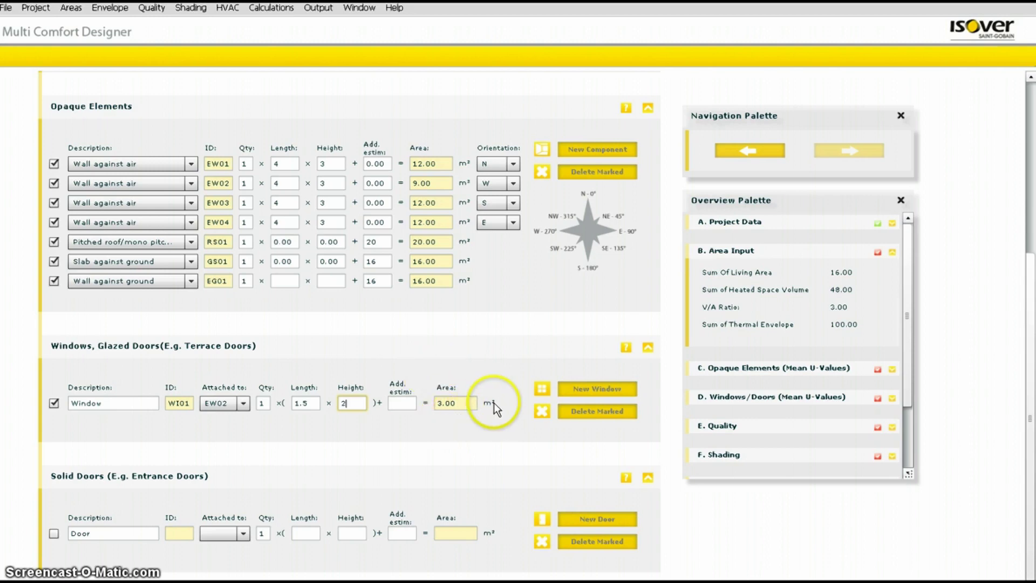
Add and mark a second window attached to wall EW03, with a length of 3 and a height of 2.
click(587, 390)
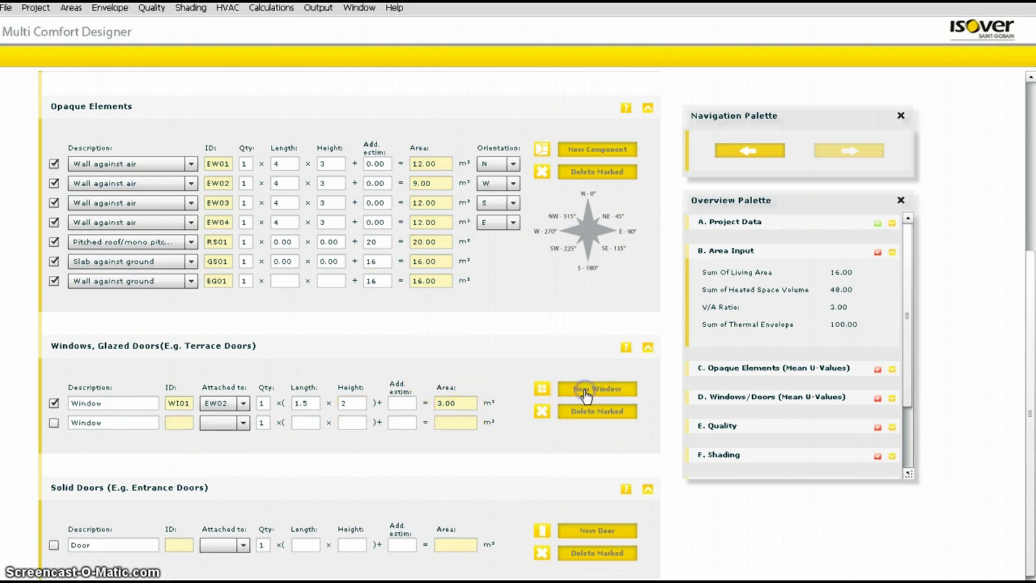
click(54, 422)
click(244, 423)
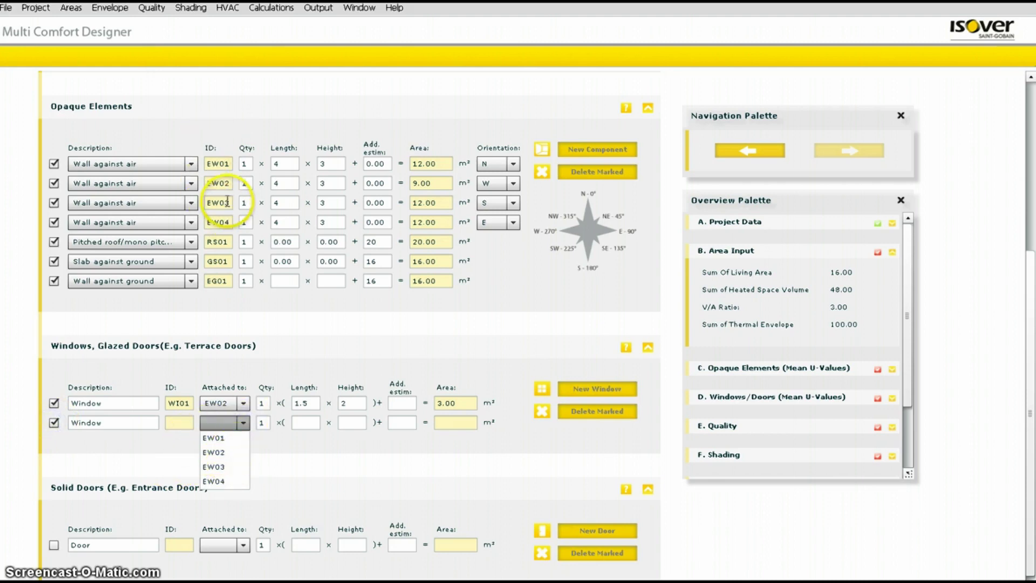
click(218, 466)
click(301, 424)
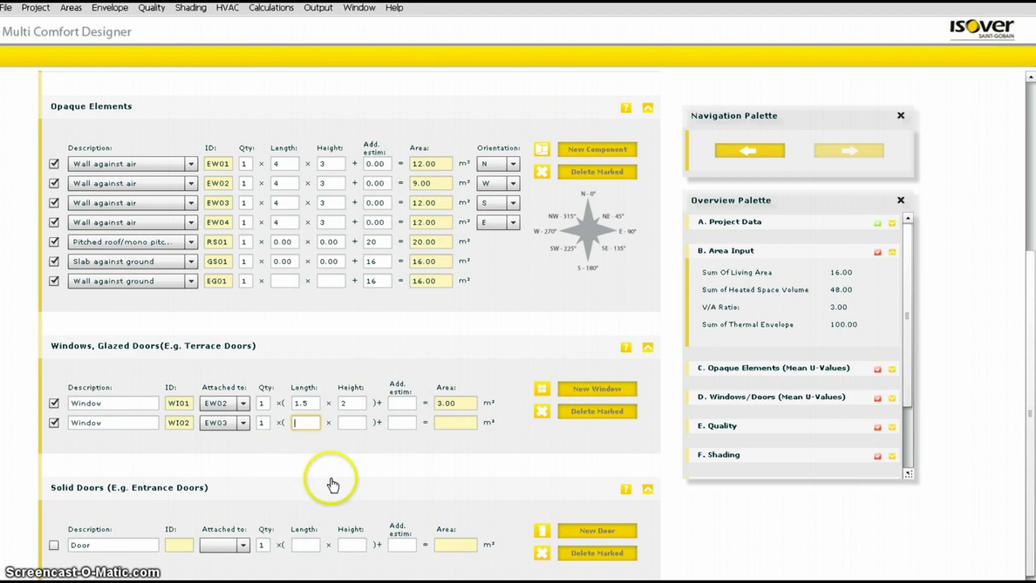
click(310, 438)
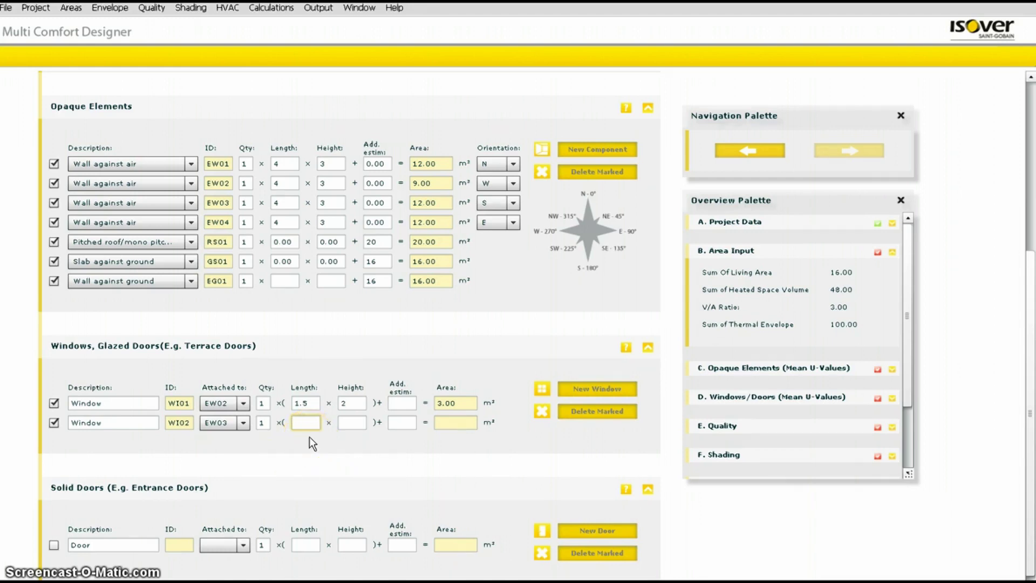
text(3)
click(349, 422)
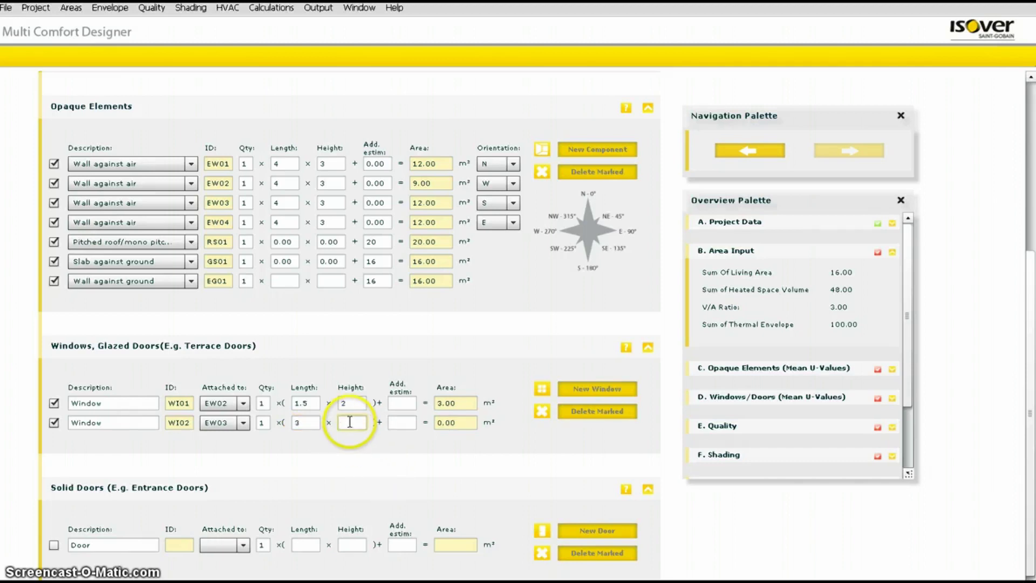
text(3)
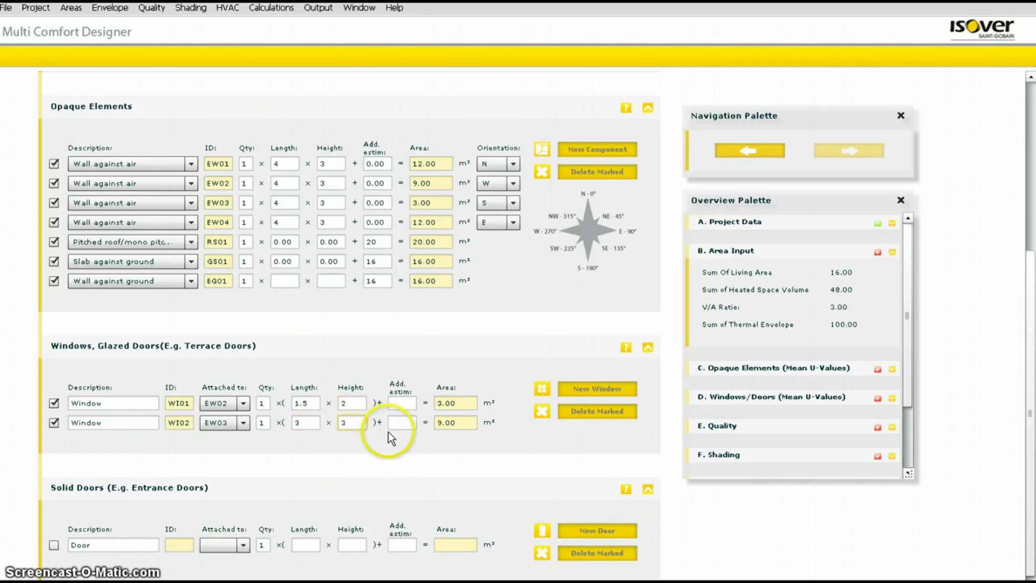
key(BackSpace)
text(2)
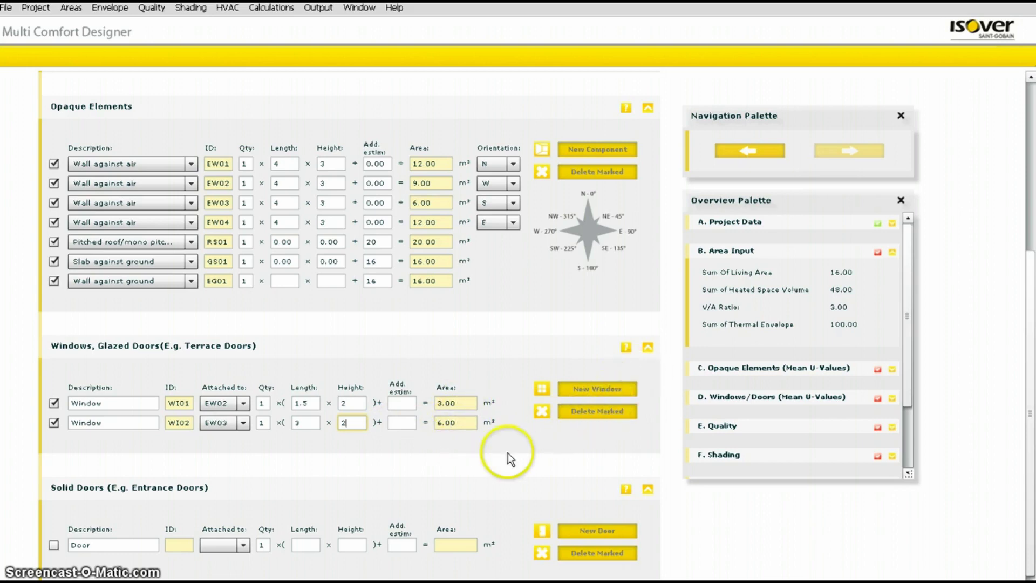
Add and mark a third window attached to wall EW04, with an additional estimated area of 3 m².
click(607, 389)
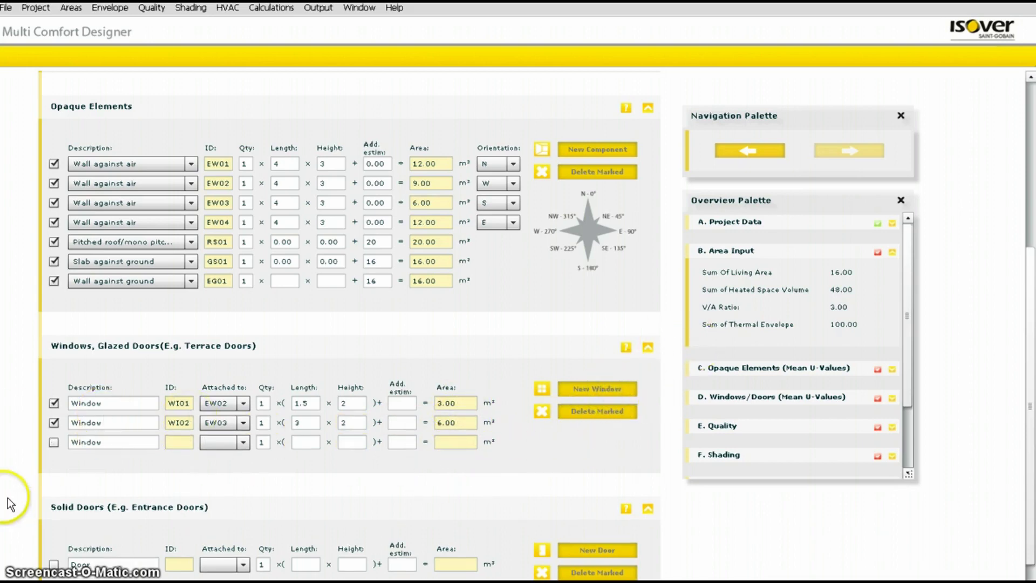
click(243, 442)
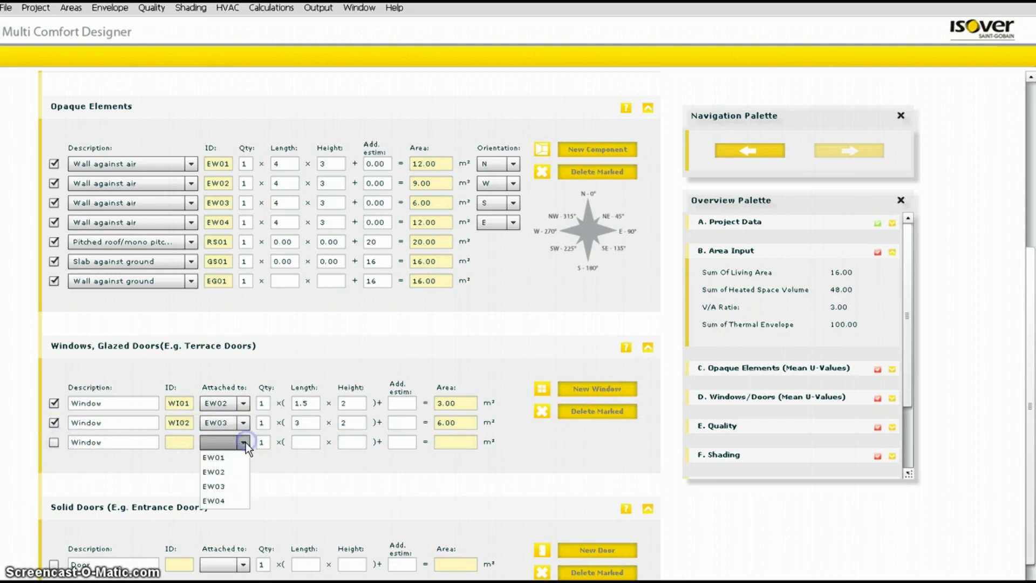
click(232, 502)
click(303, 446)
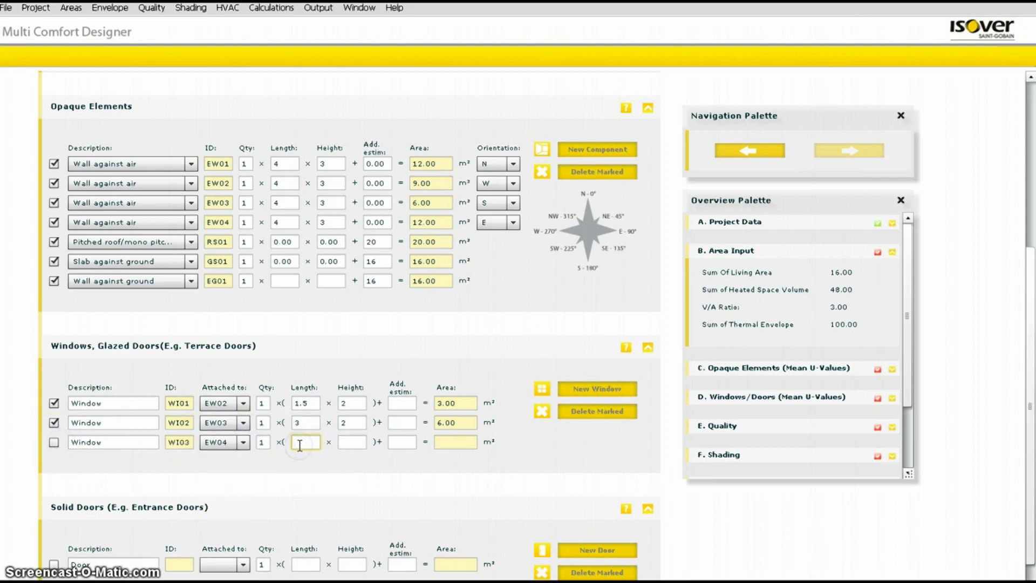
click(404, 441)
click(53, 442)
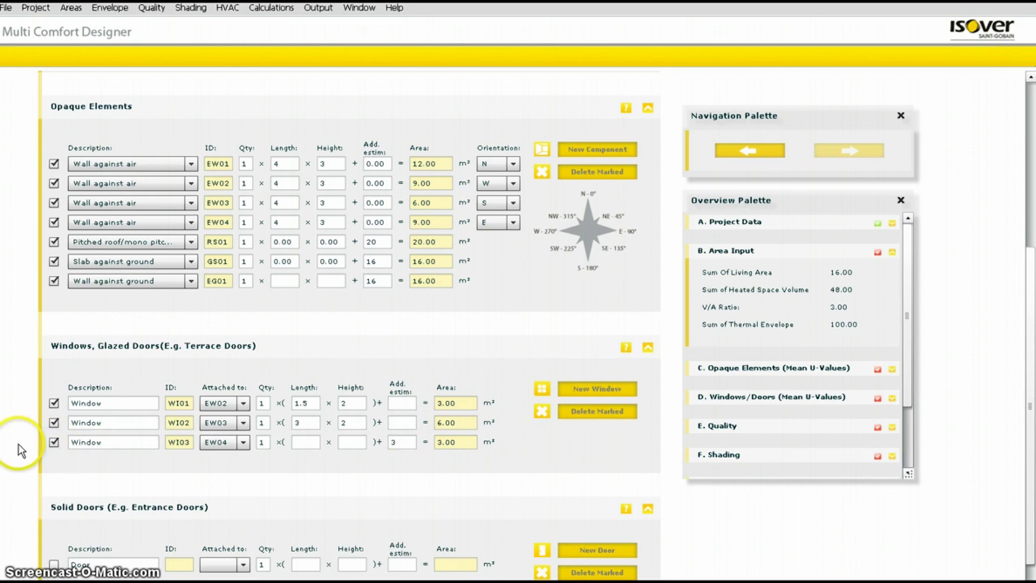
Mark the solid door, attach it to wall EW01, and give it a length of 1 and a height of 2.
scroll(18, 444, down, 3)
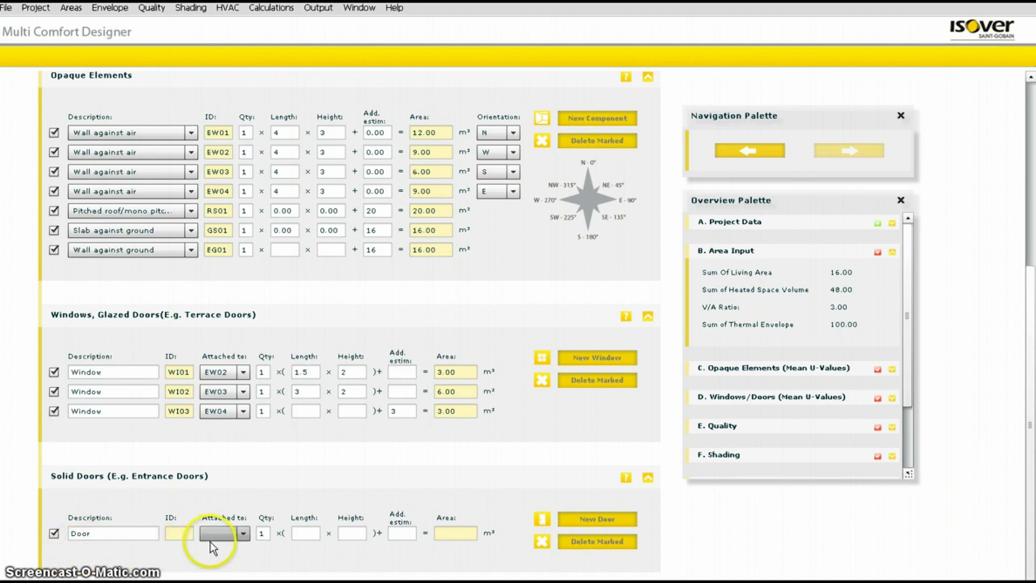
click(246, 533)
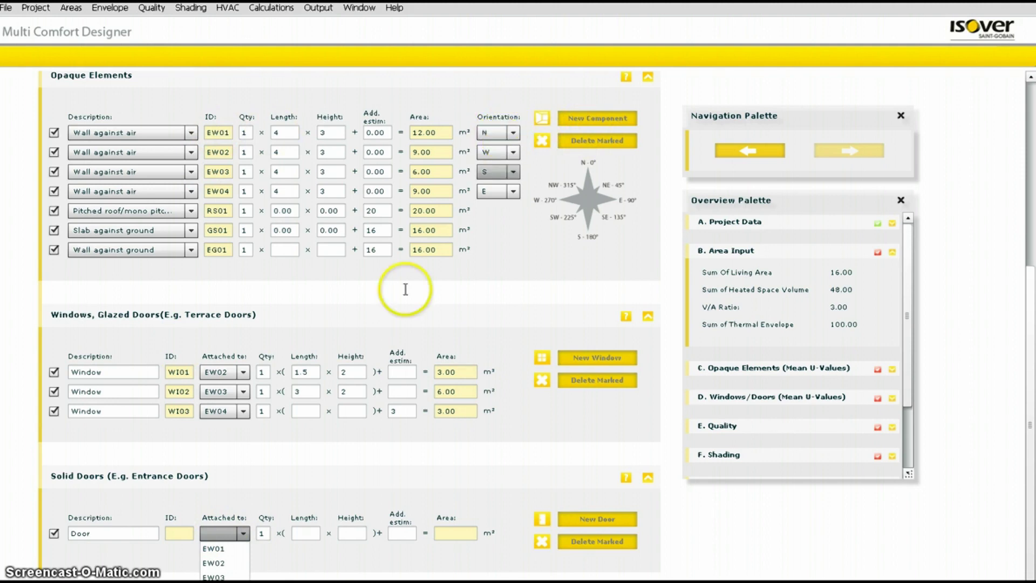
click(241, 551)
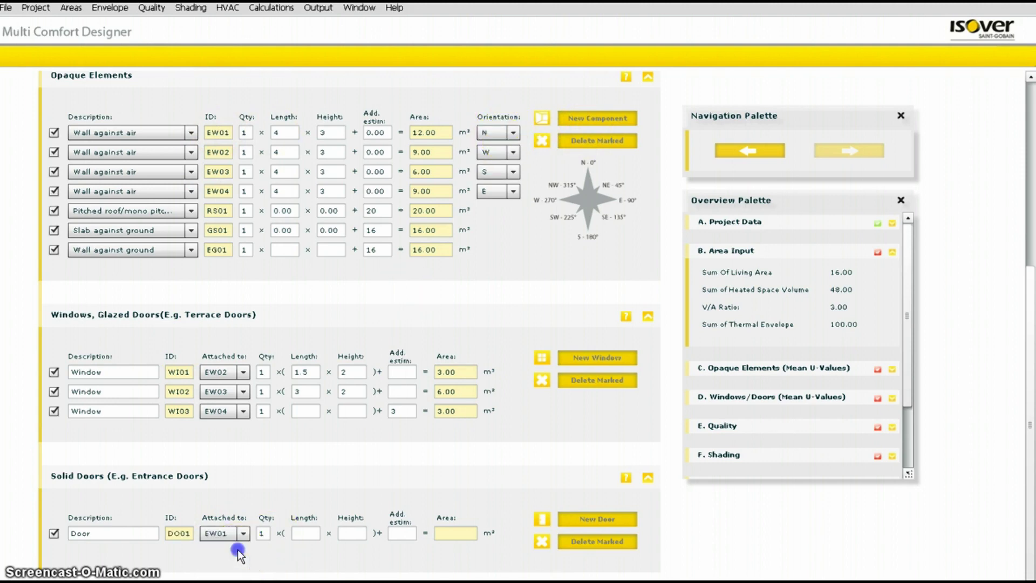
click(303, 534)
text(1)
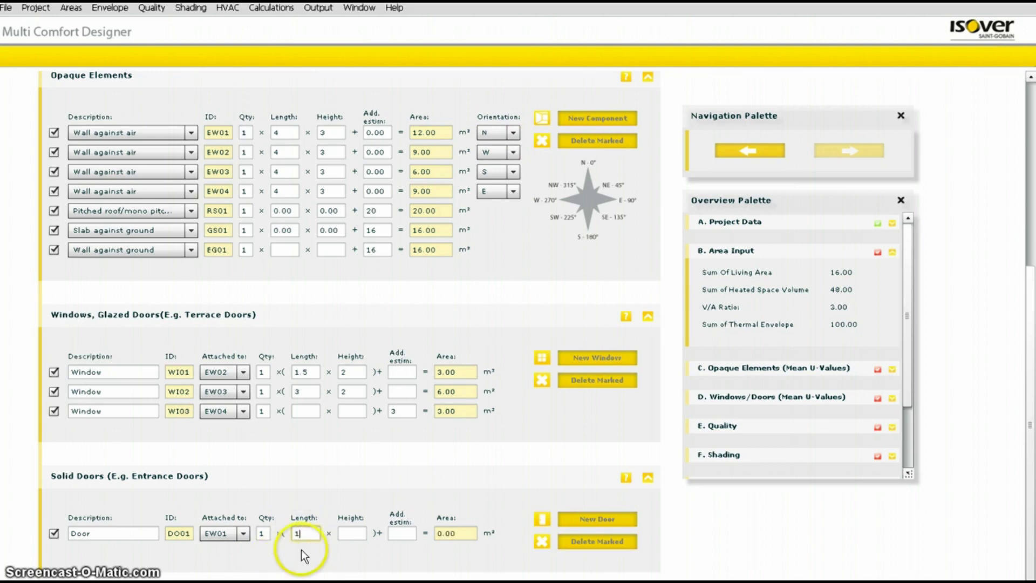
click(346, 530)
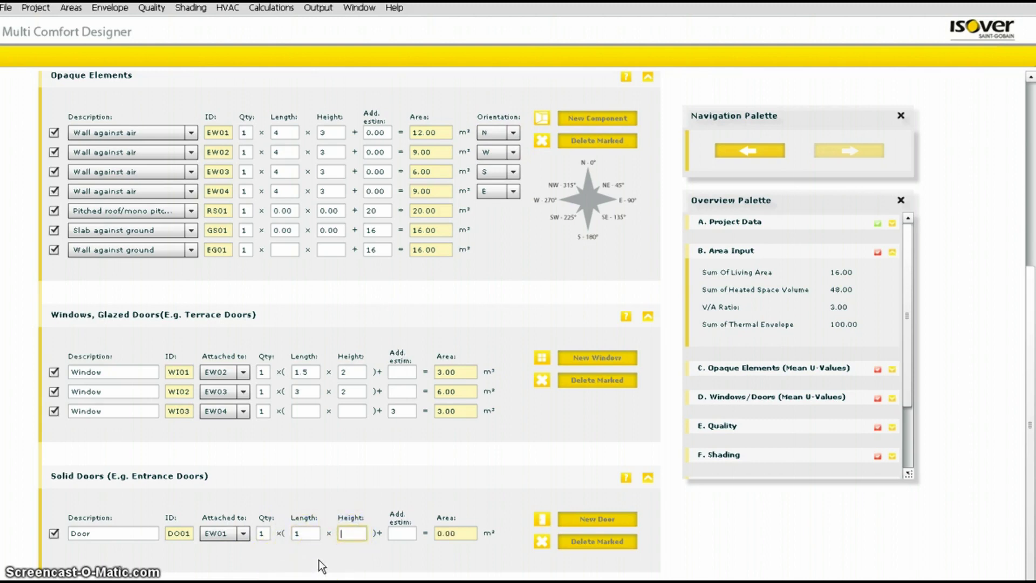
text(2)
click(462, 556)
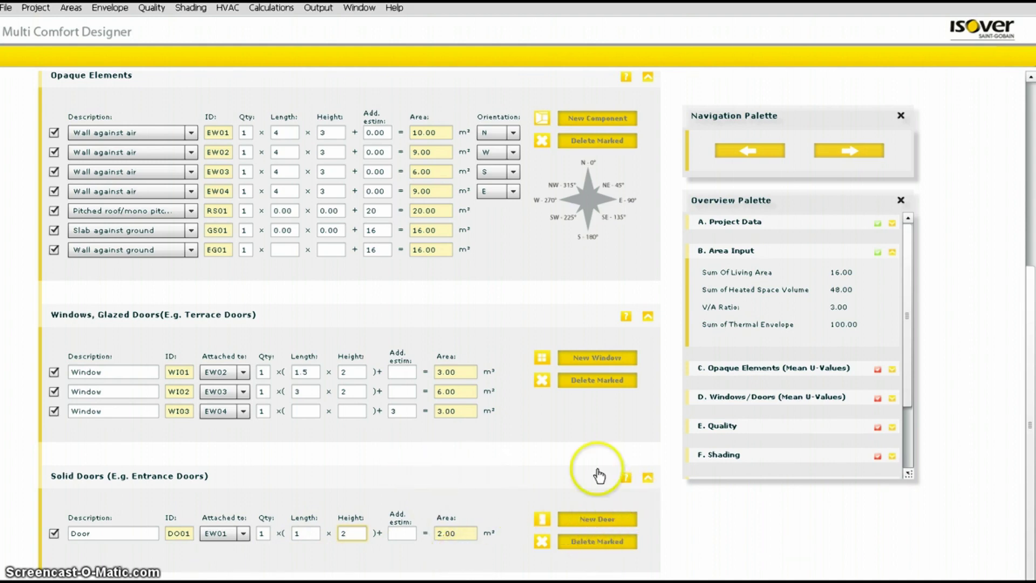
Proceed from the area input to the opaque solutions, choosing the Passive House Certified Systems library.
click(843, 153)
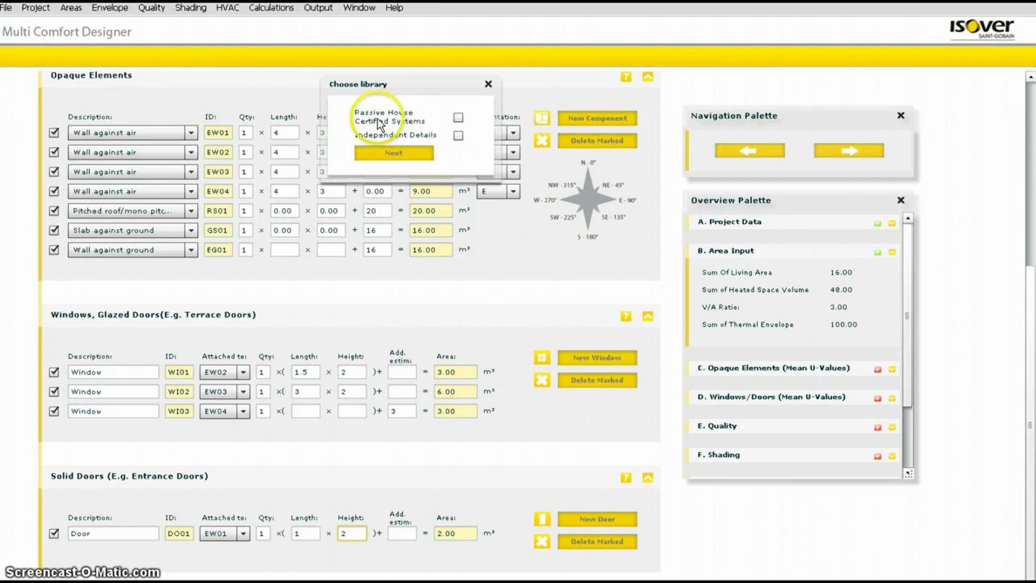
click(458, 118)
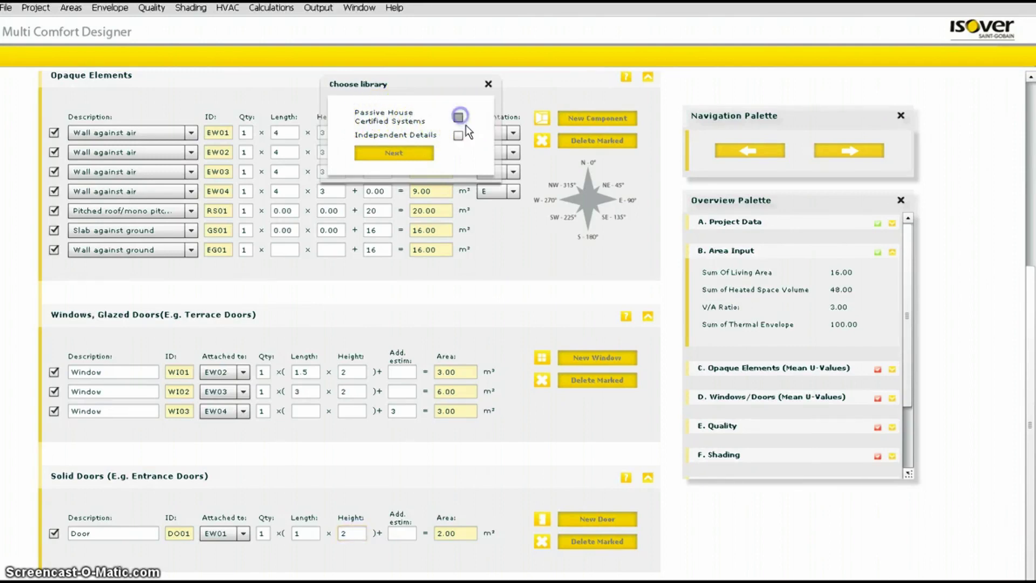
click(415, 154)
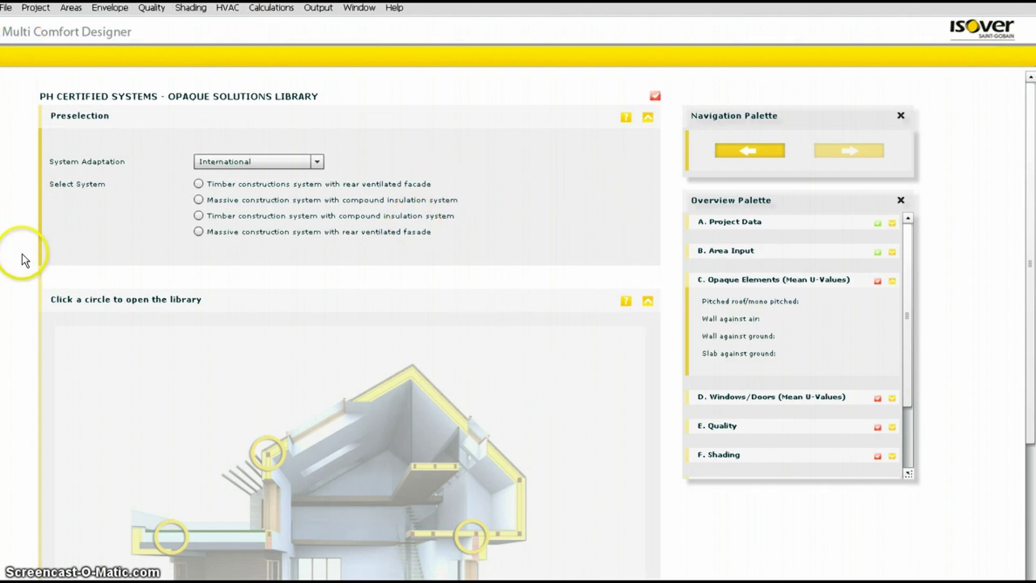
Select the timber constructions system with rear ventilated facade and open its Pitched roof/mono pitched library.
scroll(16, 336, down, 1)
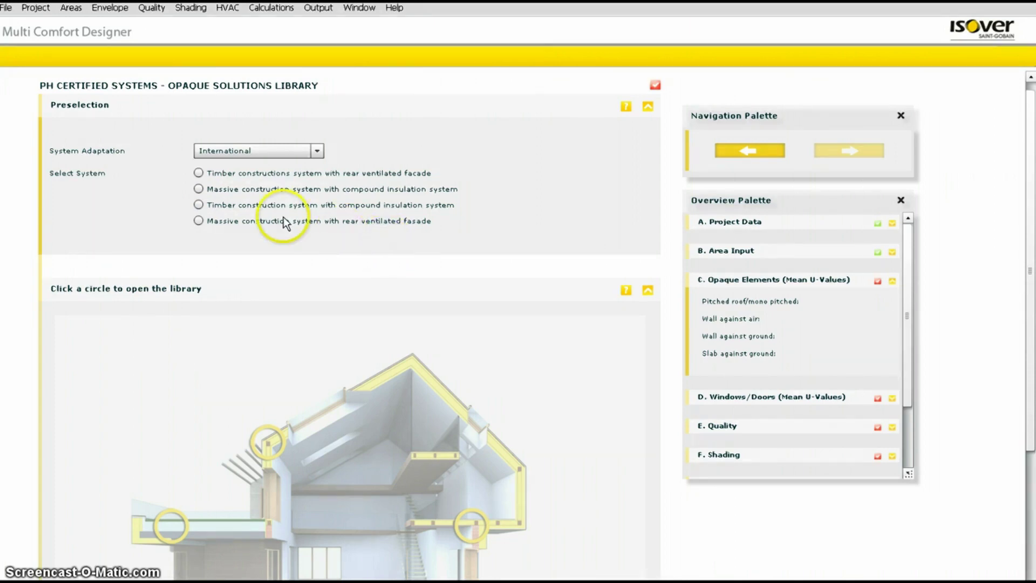
click(198, 173)
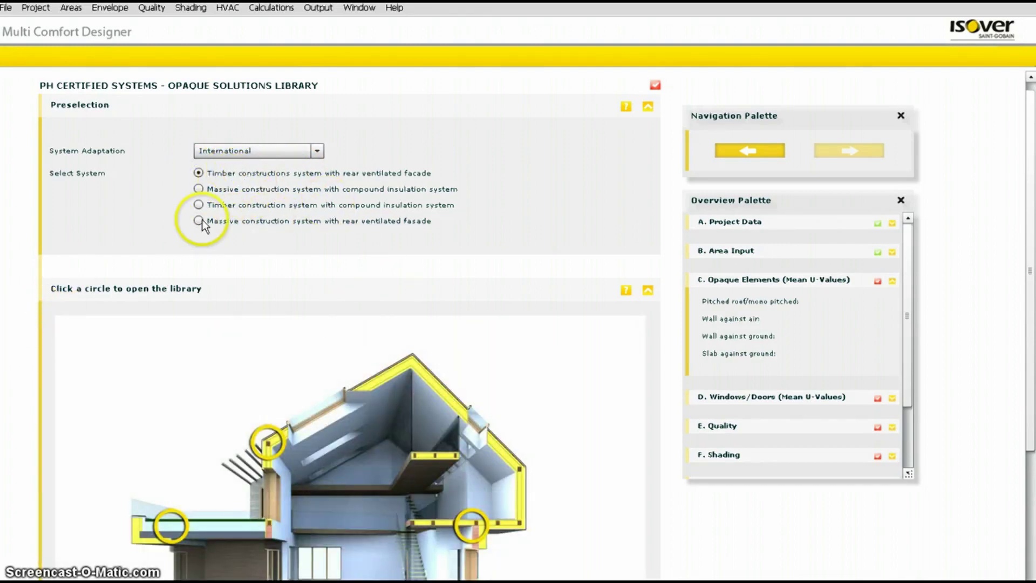
scroll(27, 342, down, 3)
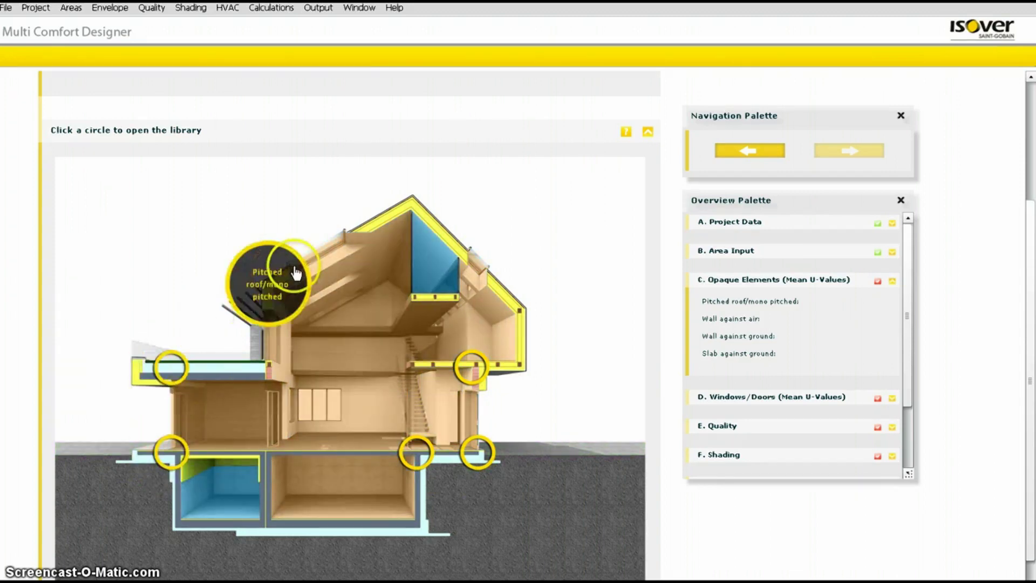
click(264, 289)
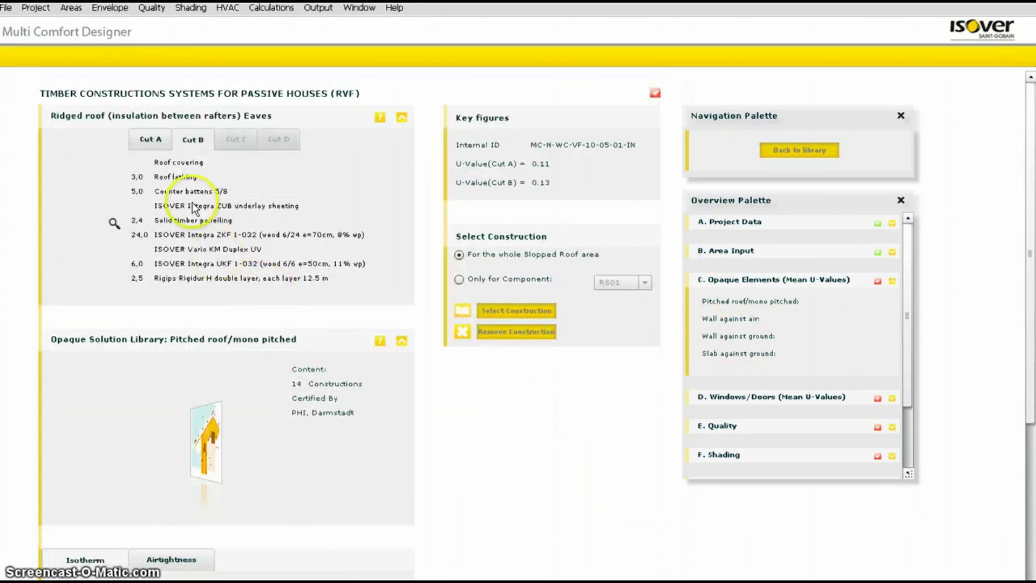
Compare the Cut A and Cut B layers of the ridged roof eaves construction, and bring up the verge construction.
click(193, 141)
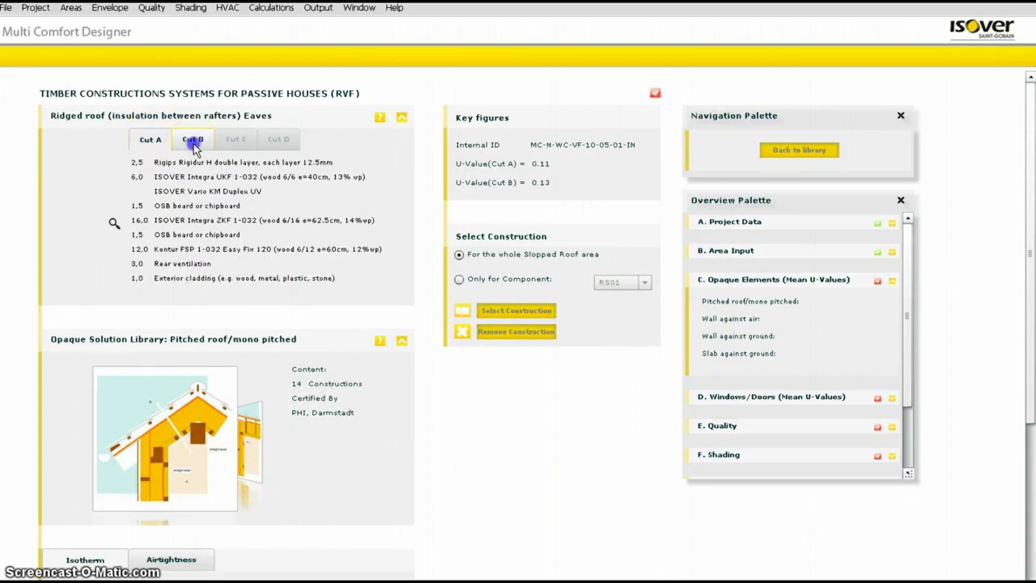
click(149, 139)
click(192, 139)
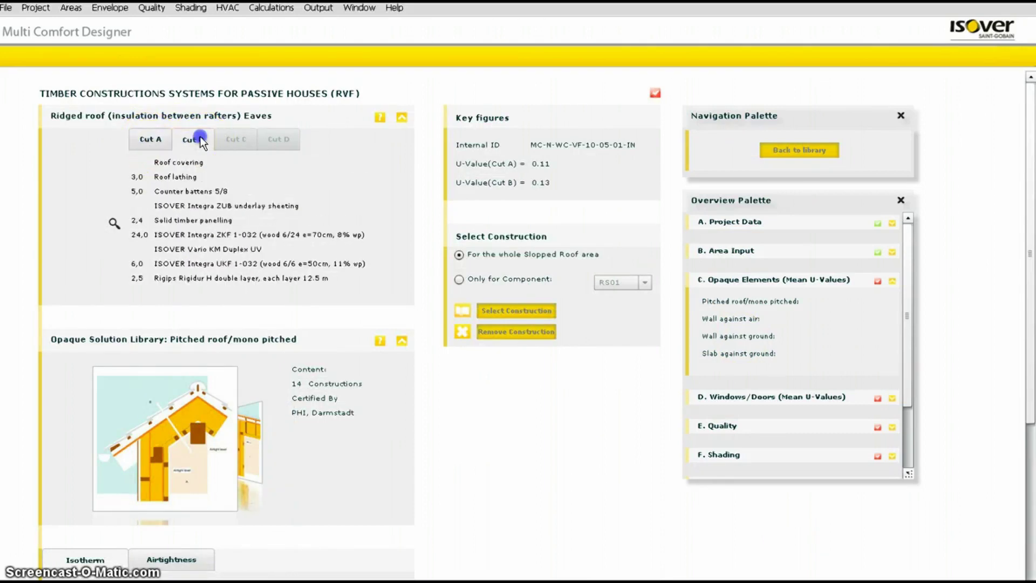
click(148, 140)
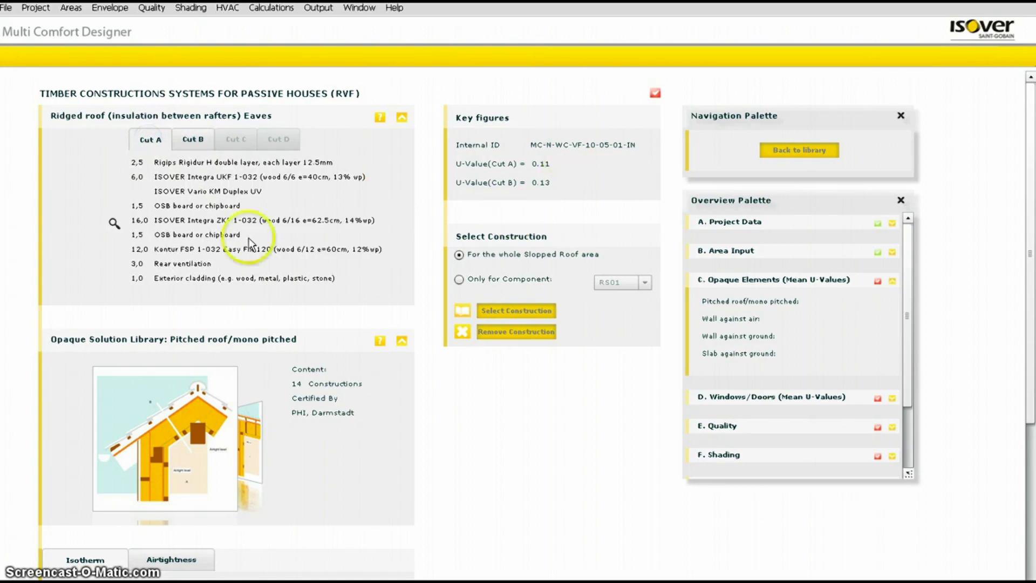
click(152, 141)
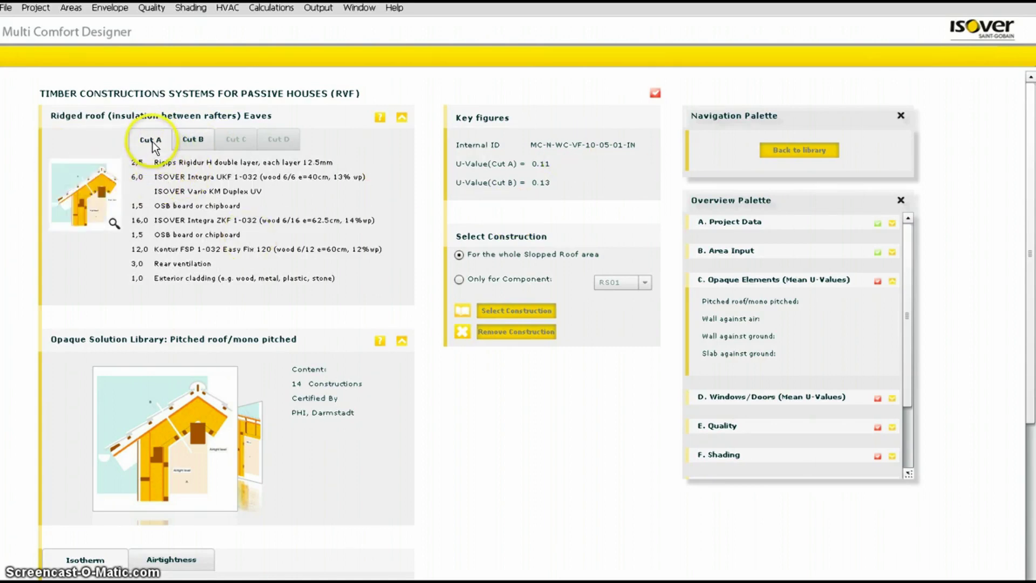
click(248, 449)
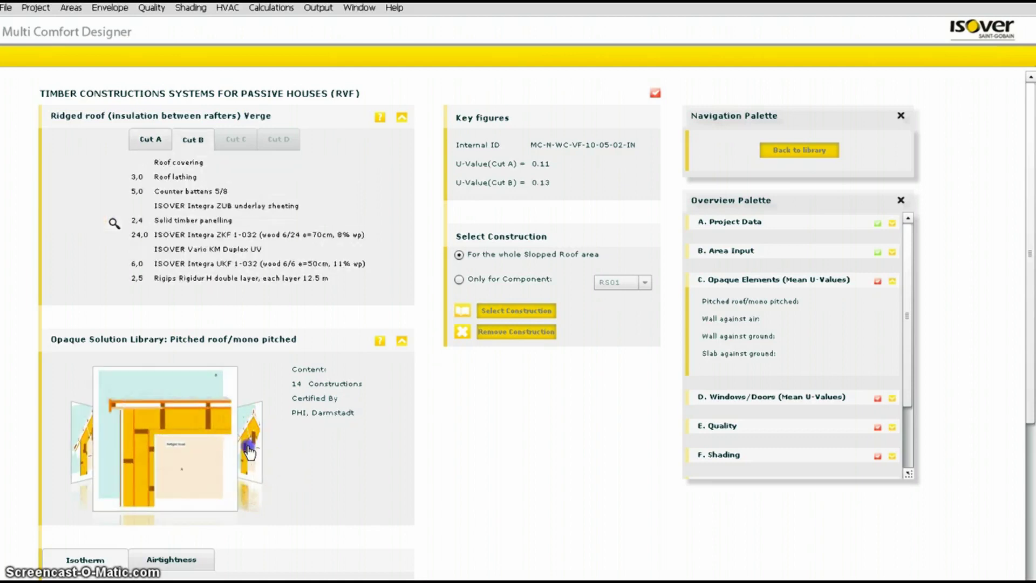
Browse the pitched roof library through the verge constructions to the ridged roof (insulation on rafters) roof ridge construction.
click(249, 449)
click(248, 449)
click(248, 456)
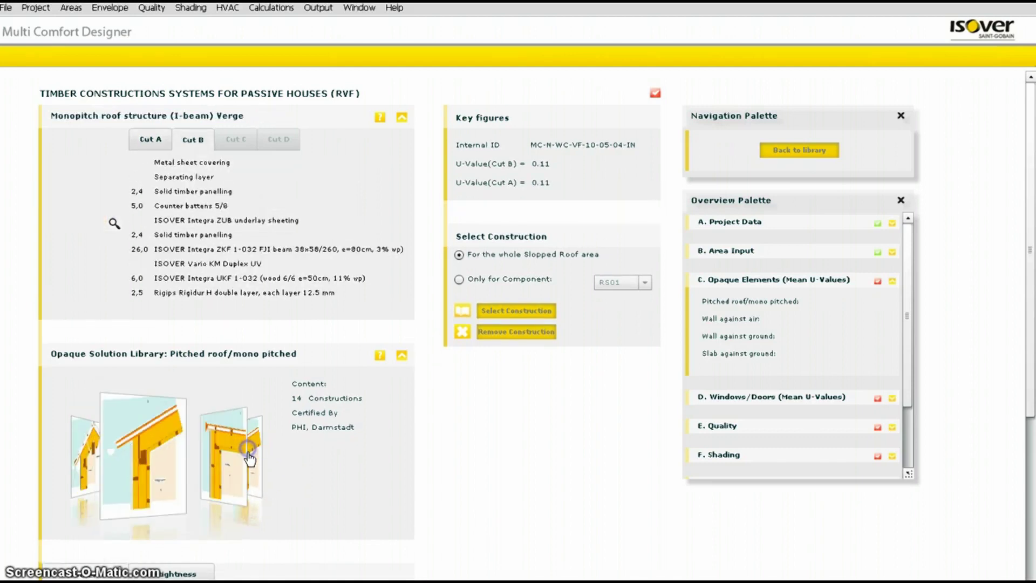
click(249, 478)
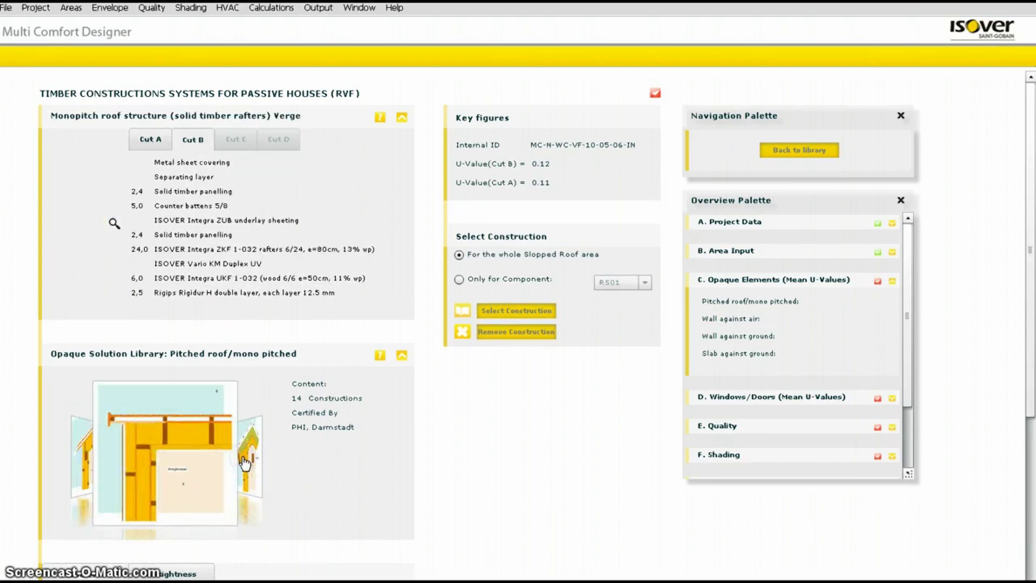
click(248, 482)
click(245, 442)
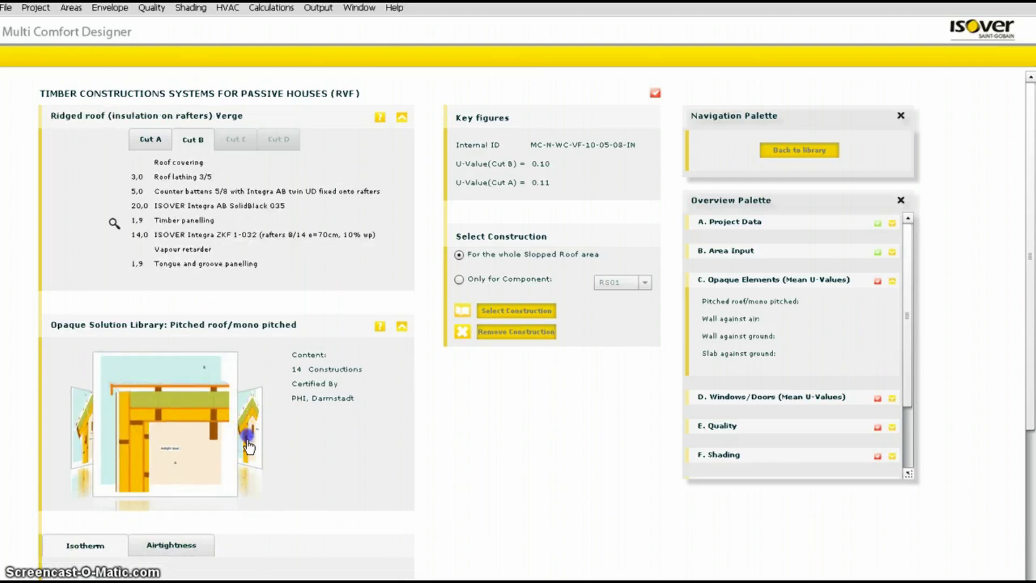
click(246, 435)
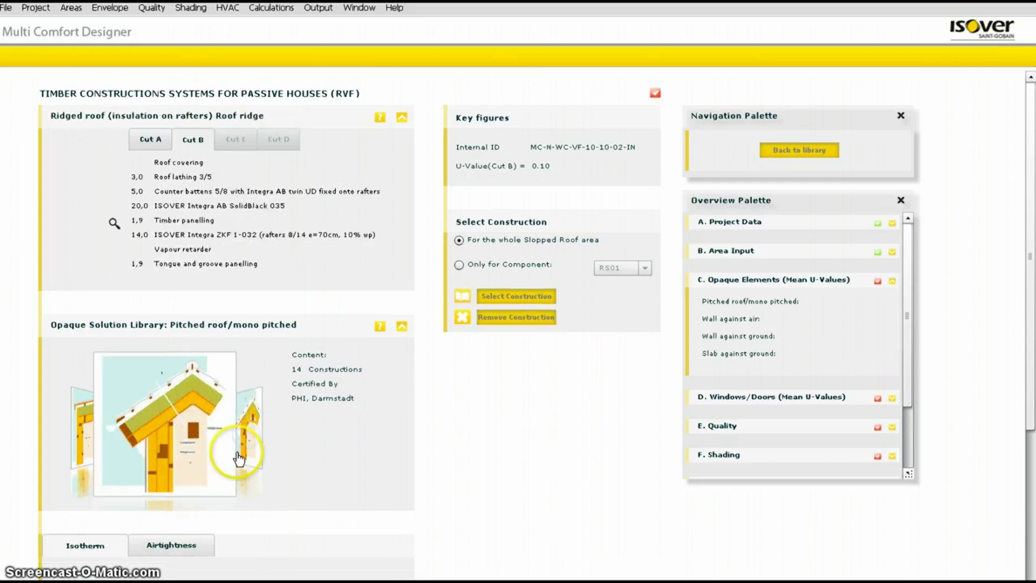
Return to the ridged roof (insulation between rafters) eaves construction, check its isotherm, and attach it to the whole sloped roof area.
click(81, 439)
click(78, 439)
click(79, 440)
click(79, 440)
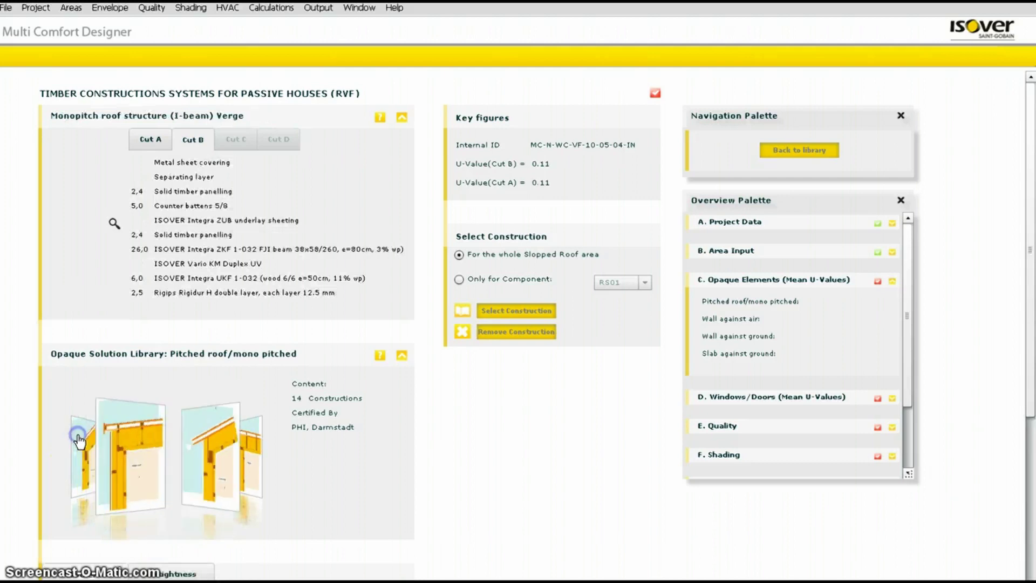
click(78, 440)
click(78, 440)
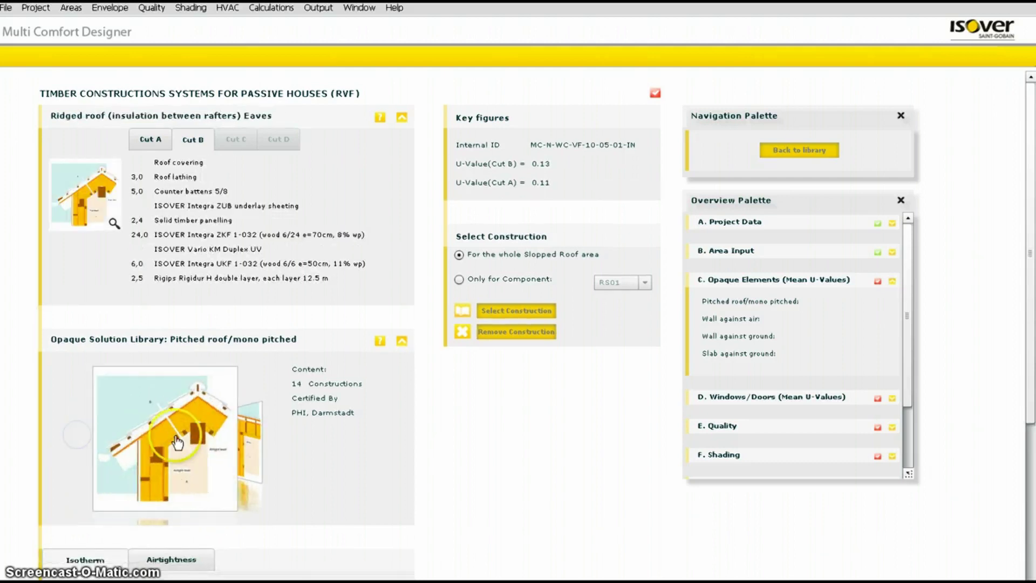
scroll(458, 471, down, 5)
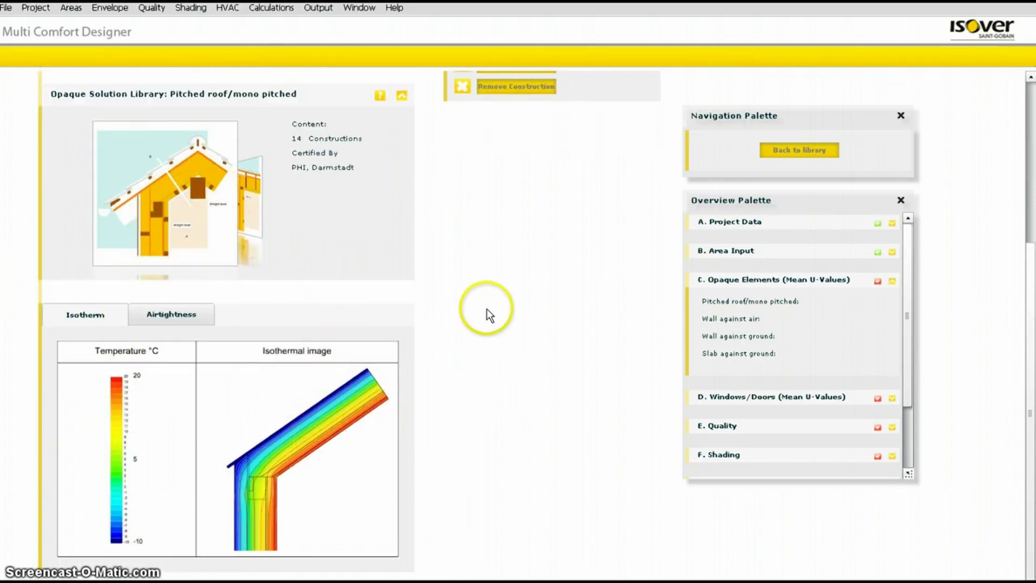
scroll(487, 309, up, 5)
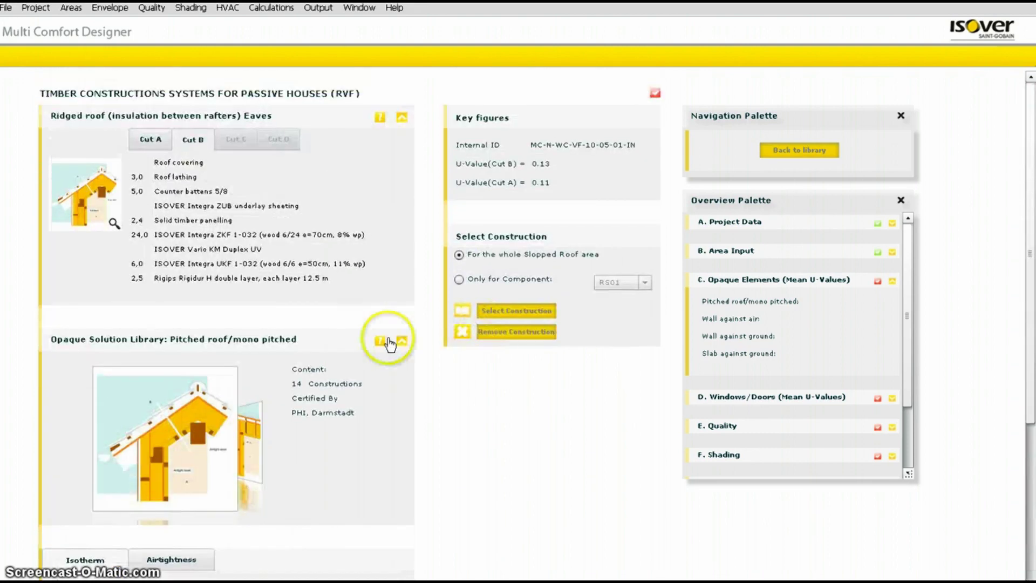
click(514, 313)
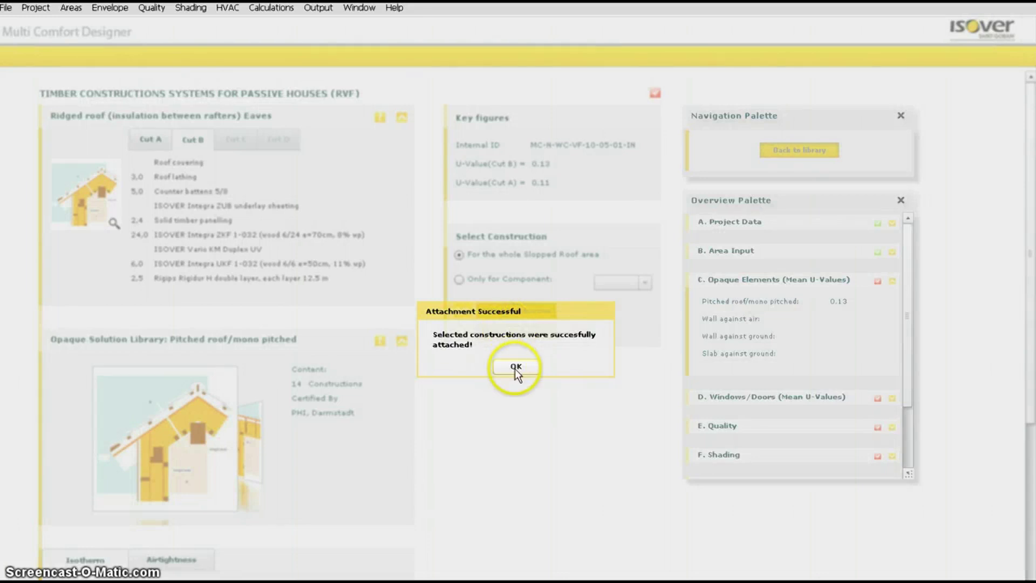
click(515, 367)
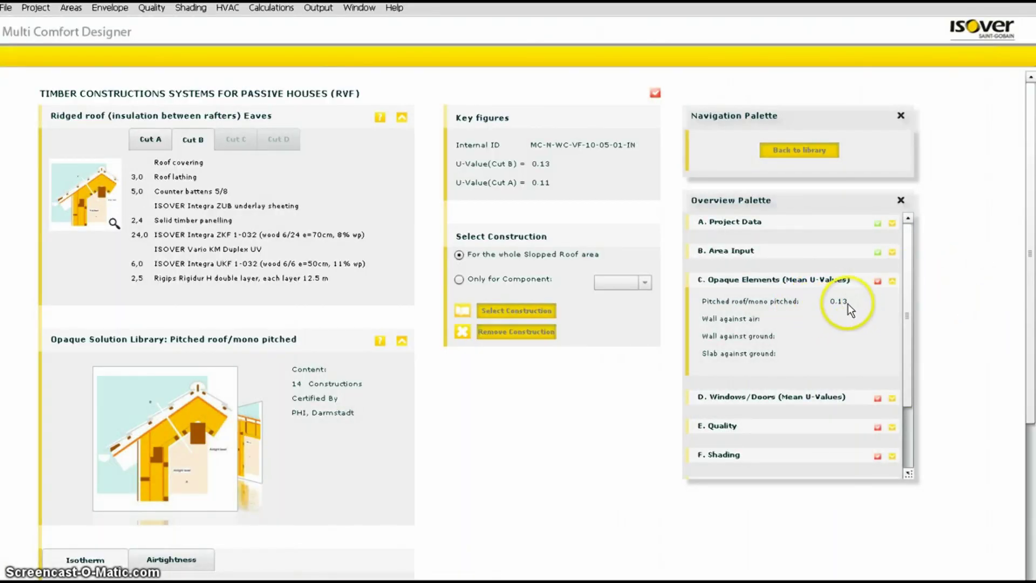
From the Wall against air library, attach the wood beam with RVF external wall, intermediate ceiling construction to the whole external wall area.
click(799, 157)
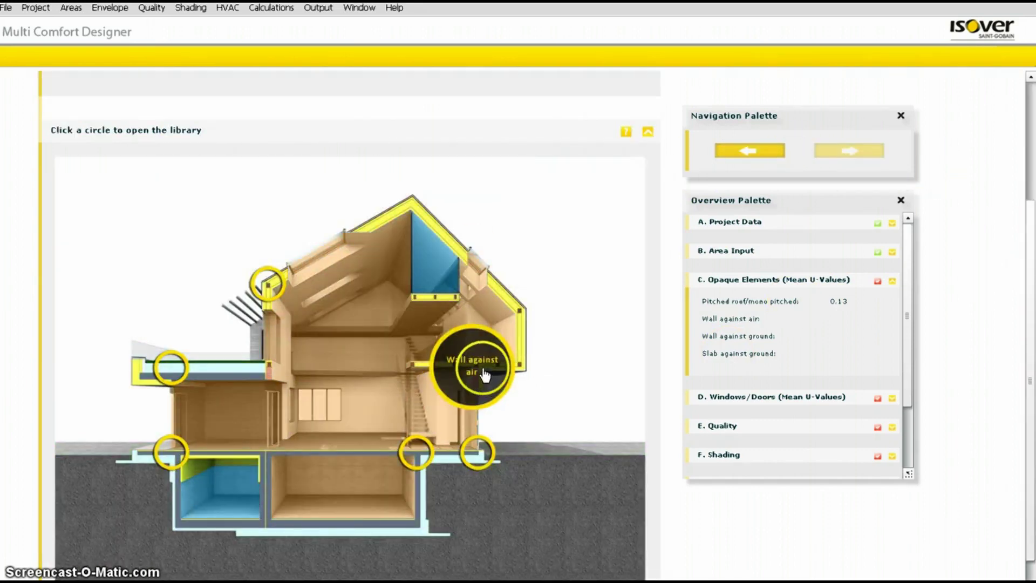
click(484, 373)
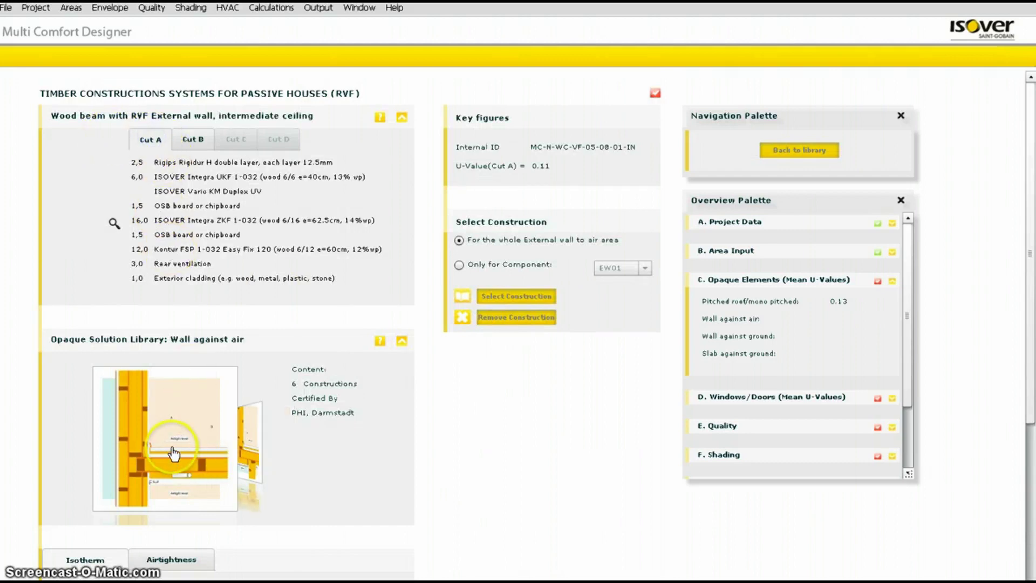
click(505, 296)
click(517, 367)
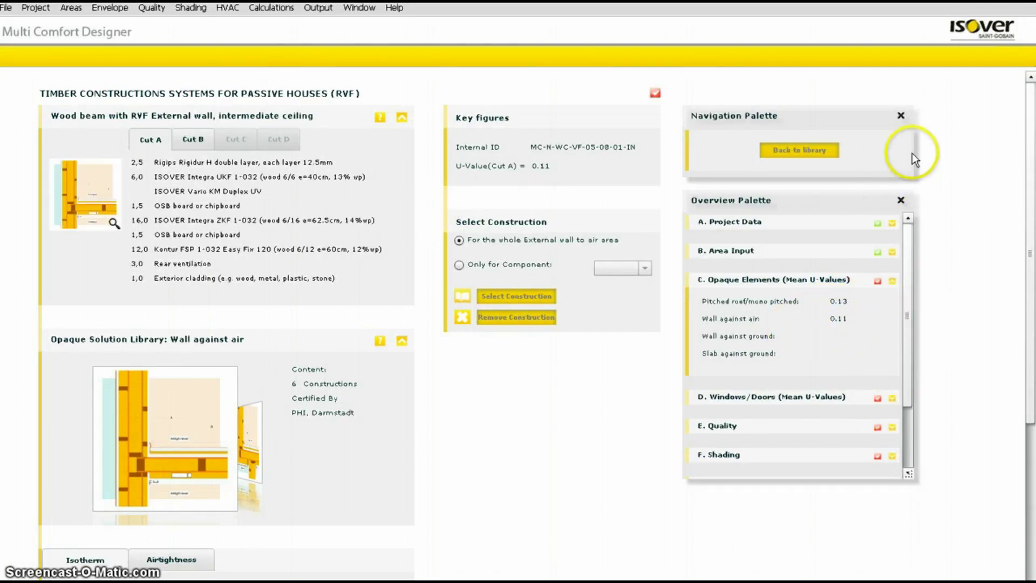
From the Slab against ground library, attach the wood beam with RVF foundation construction to the whole ground slab area.
click(788, 151)
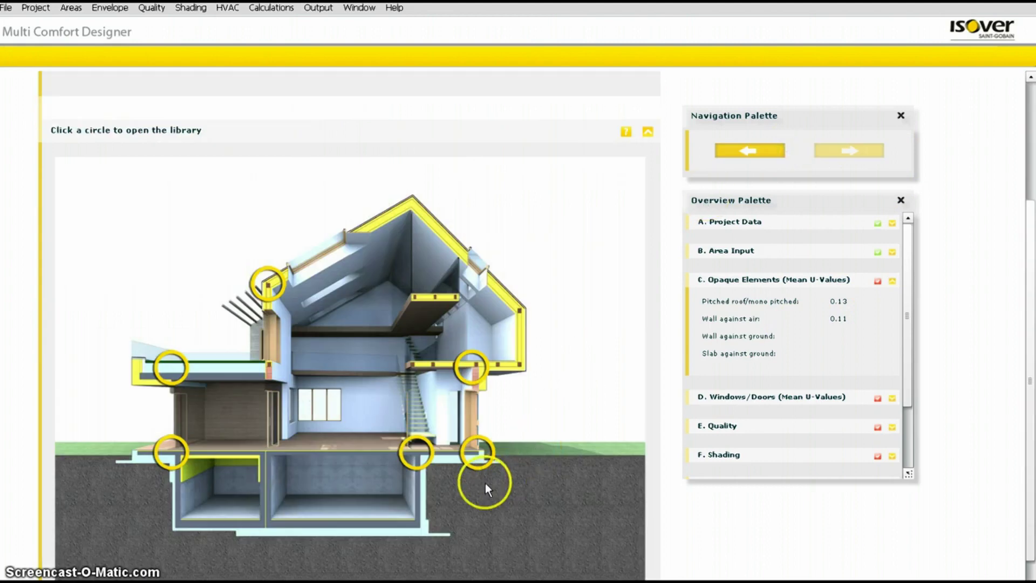
click(475, 456)
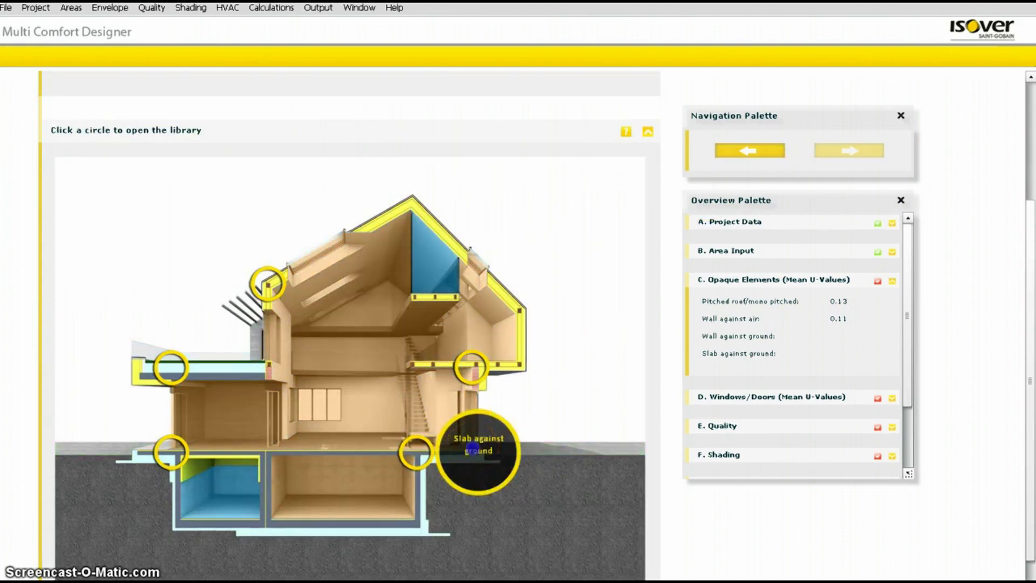
click(130, 135)
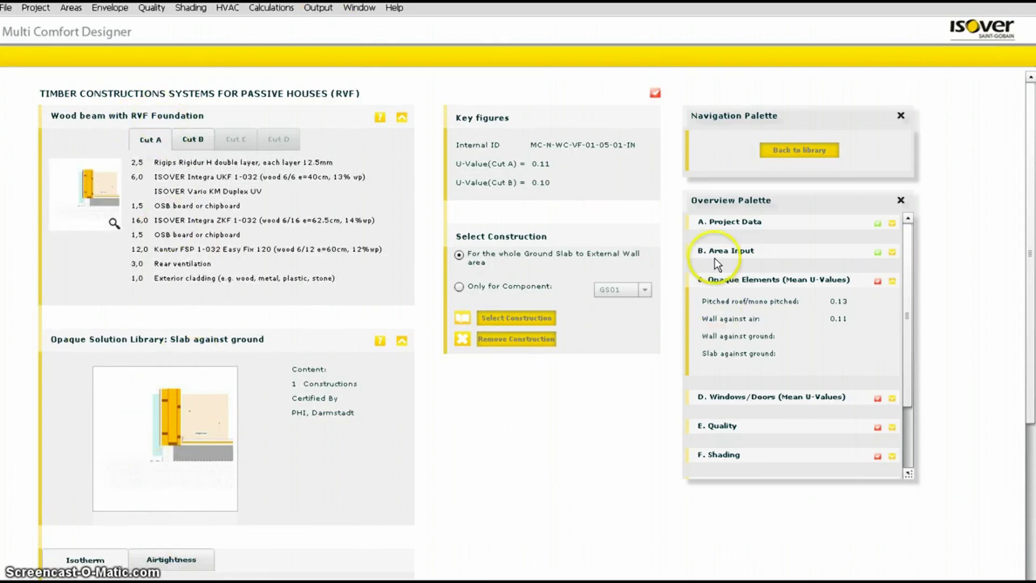
click(516, 318)
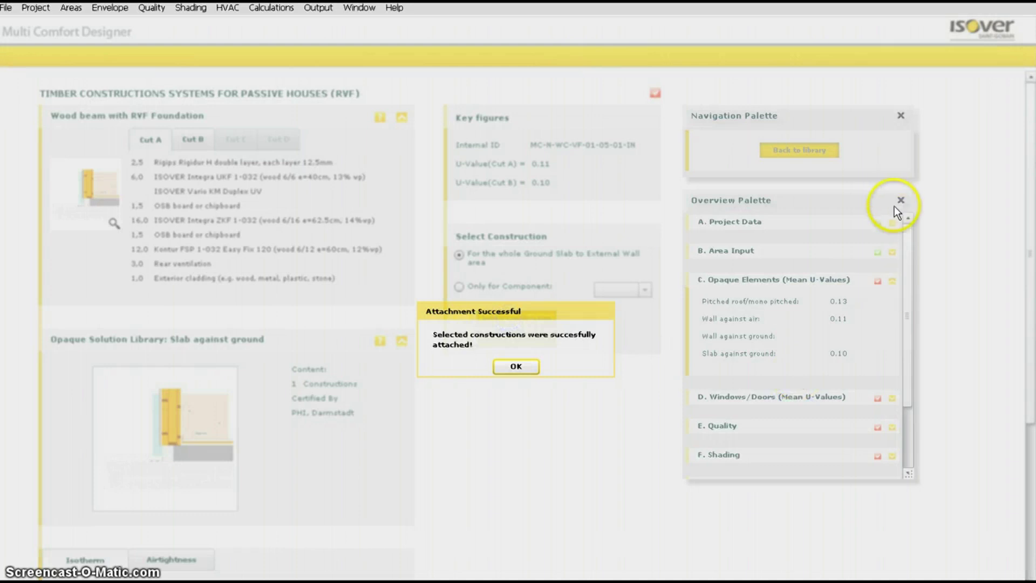
click(516, 367)
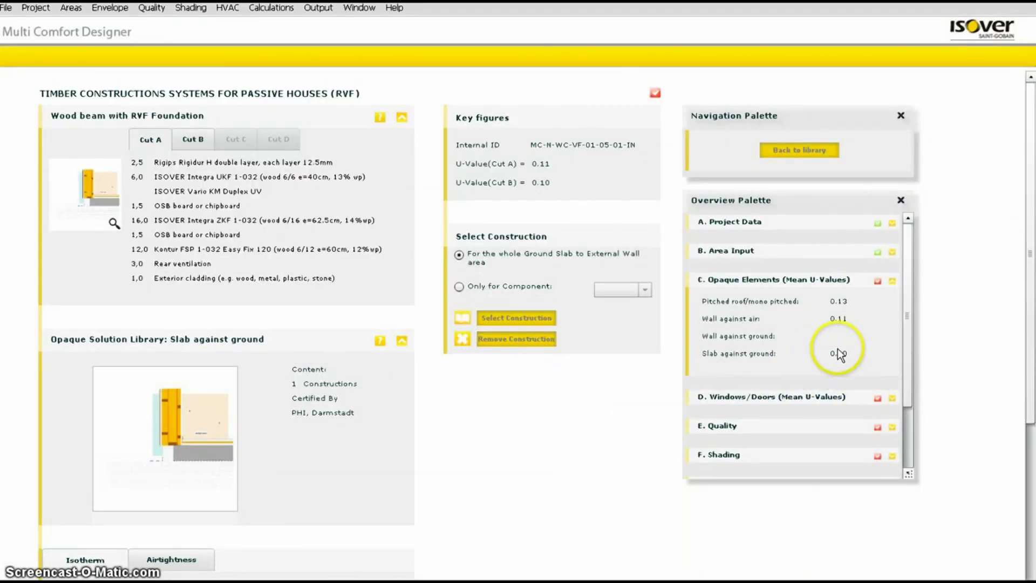
From the Wall against ground library, review Cut A of the heated basement ceiling construction and attach it to the whole wall against ground area.
click(798, 150)
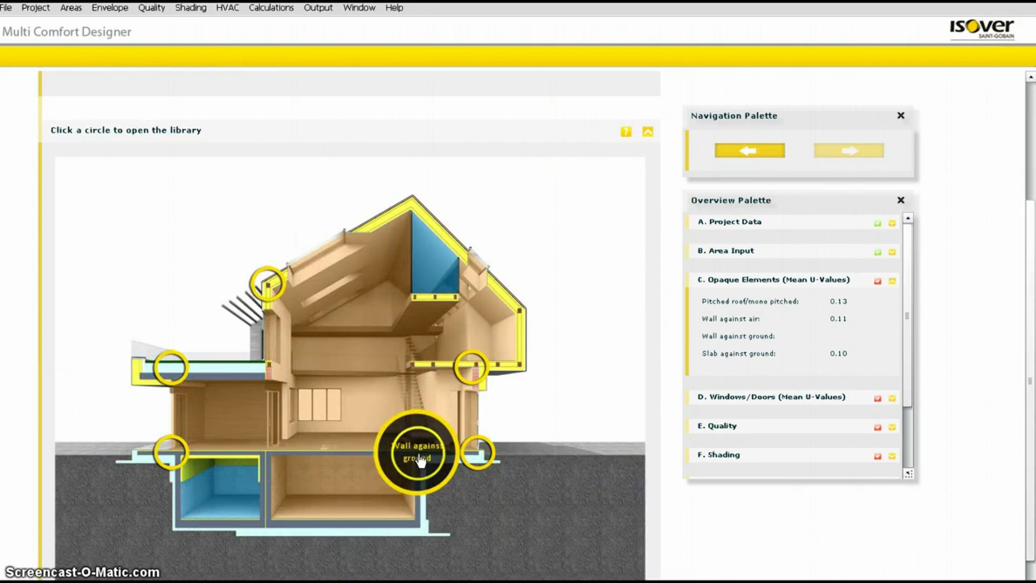
click(421, 475)
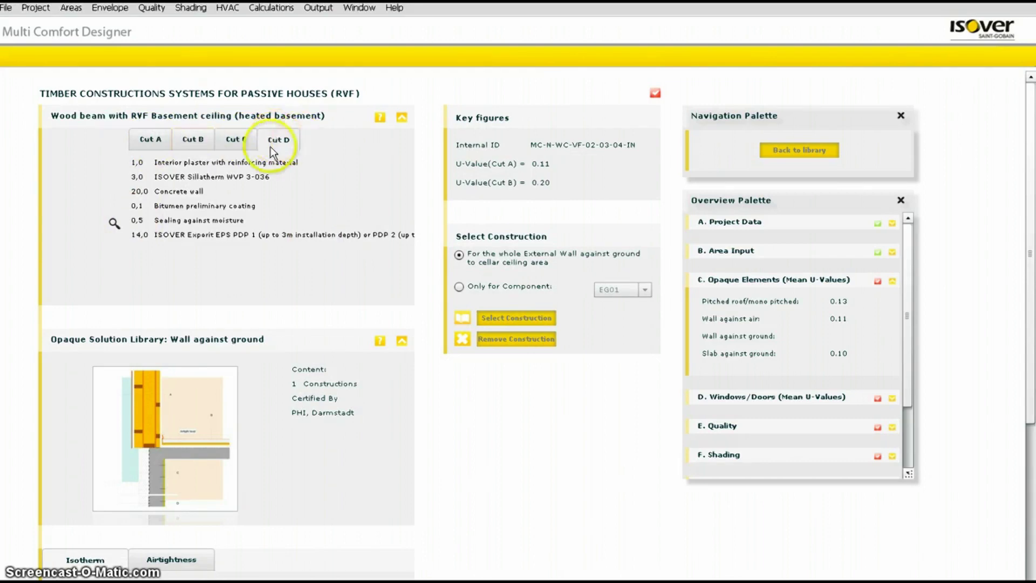
click(142, 149)
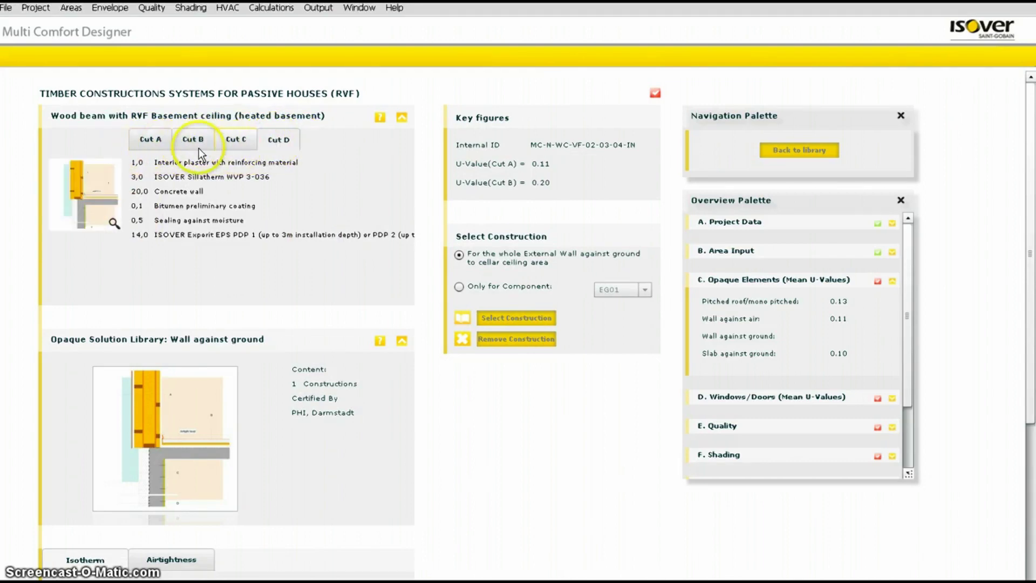
click(141, 140)
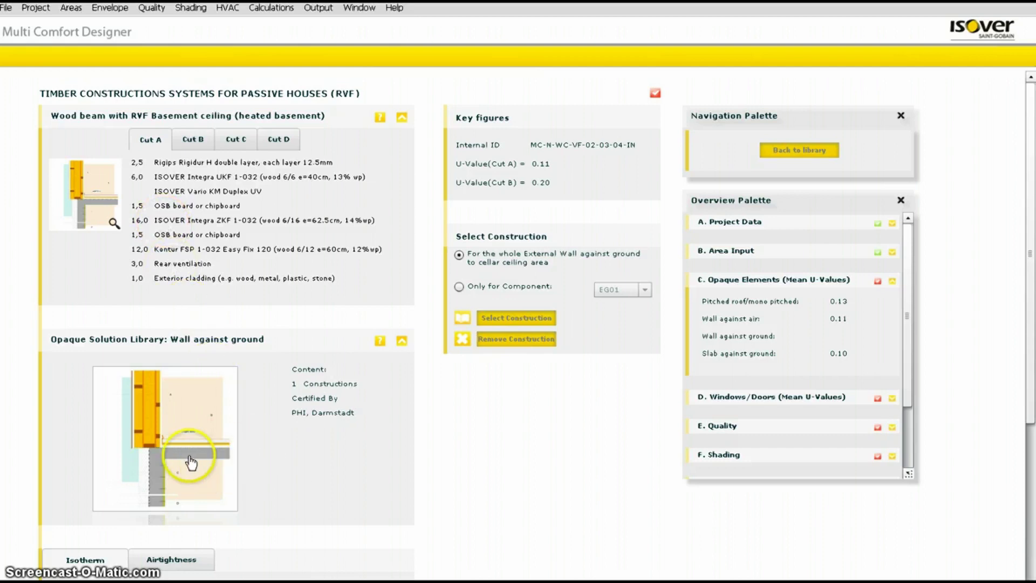
click(509, 319)
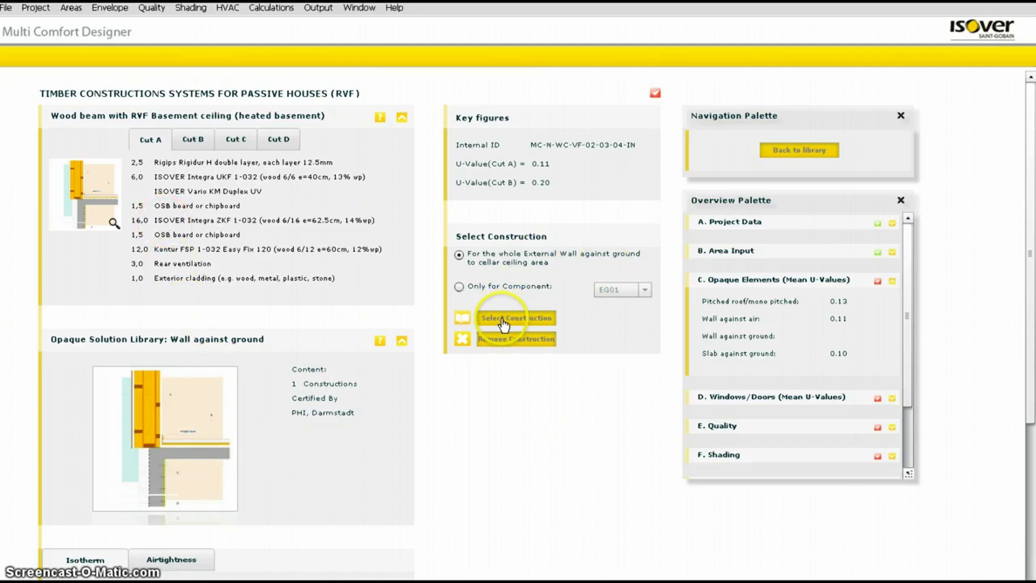
click(518, 367)
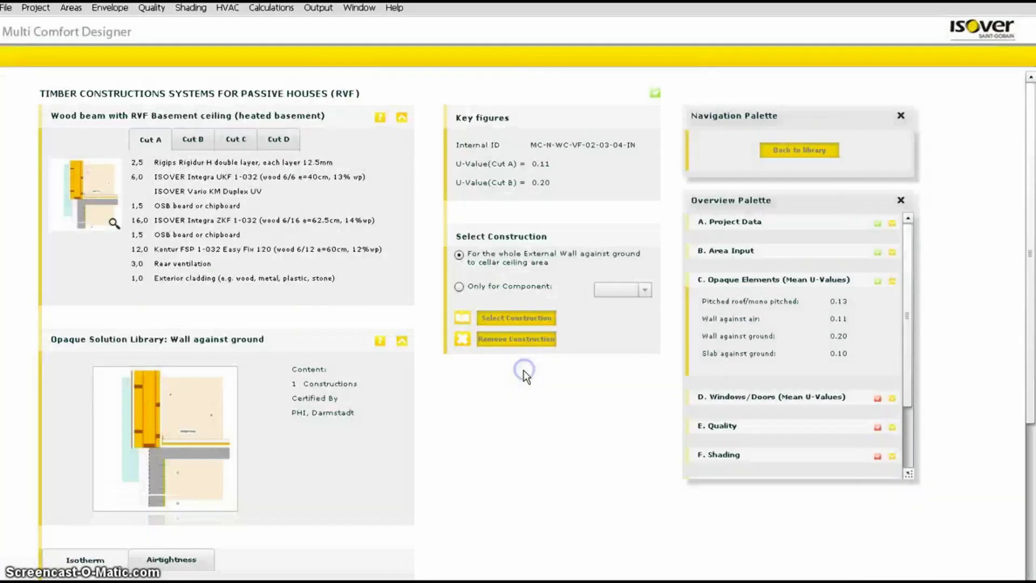
Return to the building section and proceed from the opaque elements to the windows and doors library.
click(799, 150)
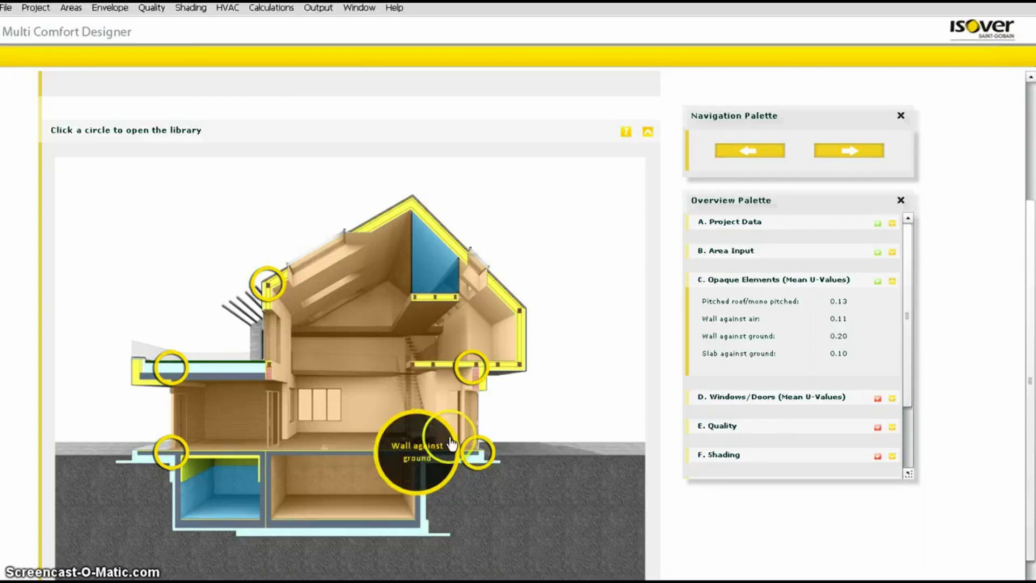
click(657, 371)
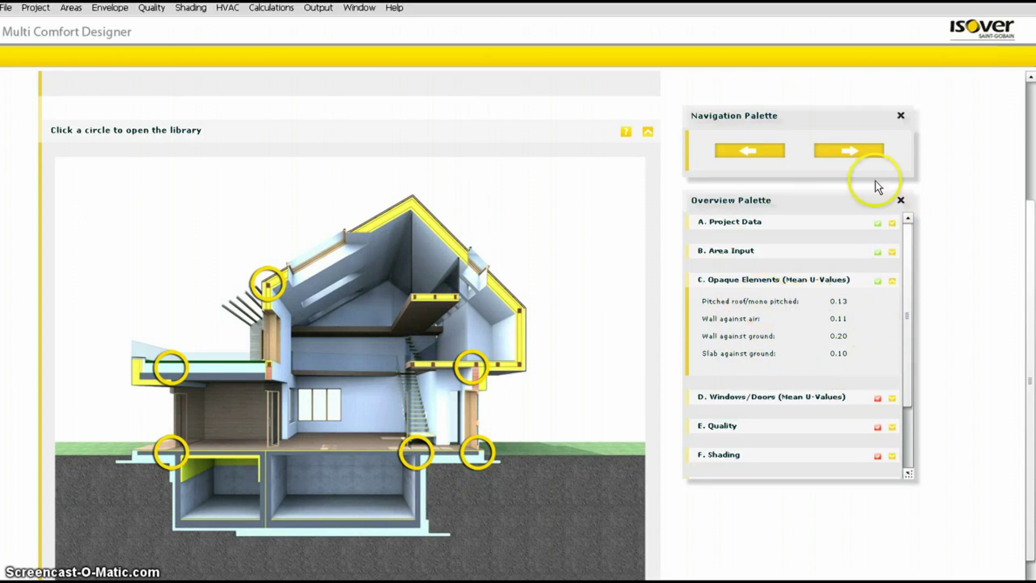
click(852, 152)
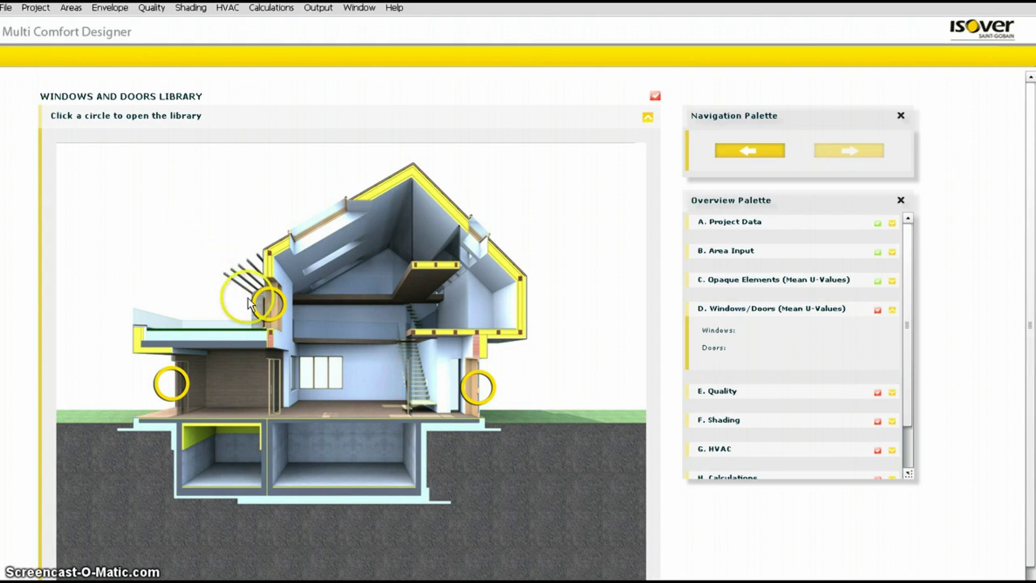
Open the window configuration and attach the certified passive house window with triple glazing and wooden frames to all windows.
click(268, 304)
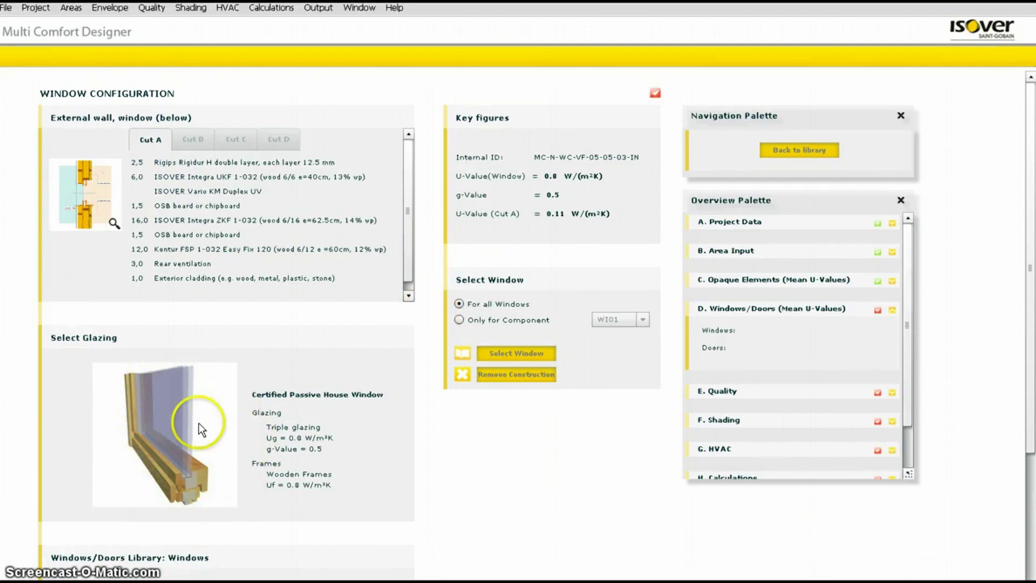
scroll(424, 416, down, 1)
click(514, 332)
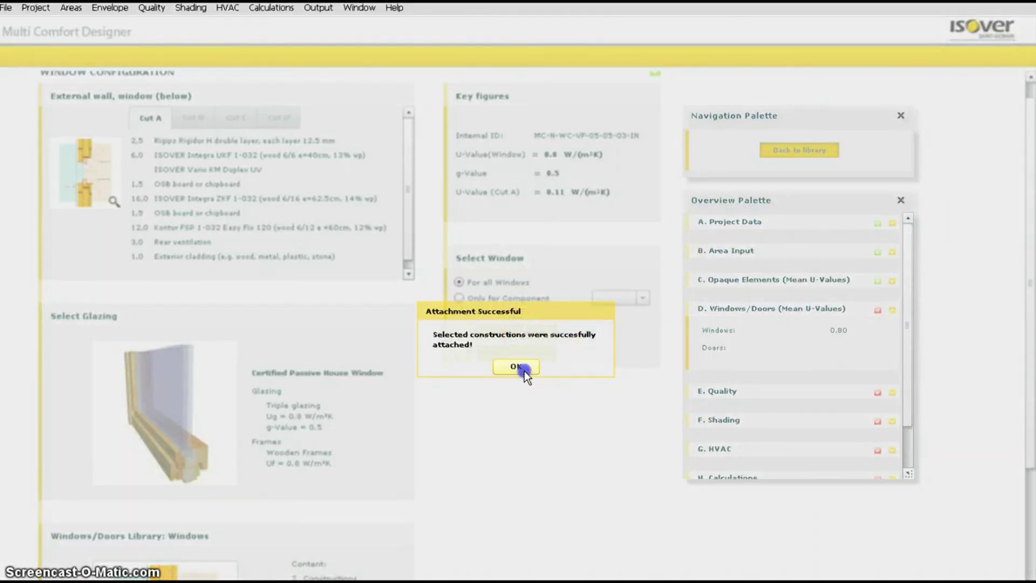
click(523, 371)
Open the door selection, attach the certified passive house door to all doors, and return to the windows and doors library.
click(833, 156)
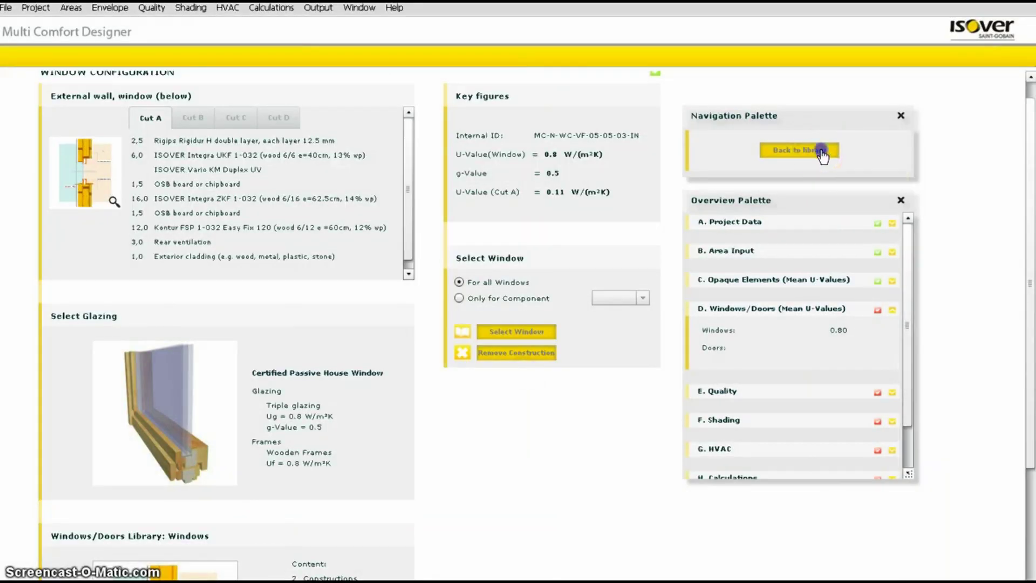
click(481, 381)
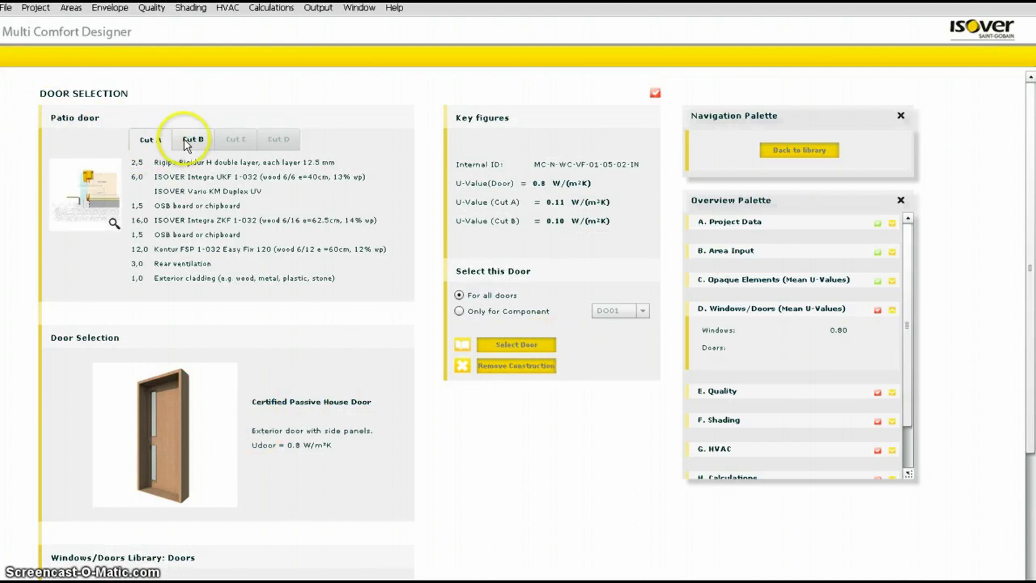
scroll(207, 292, down, 1)
scroll(201, 285, down, 2)
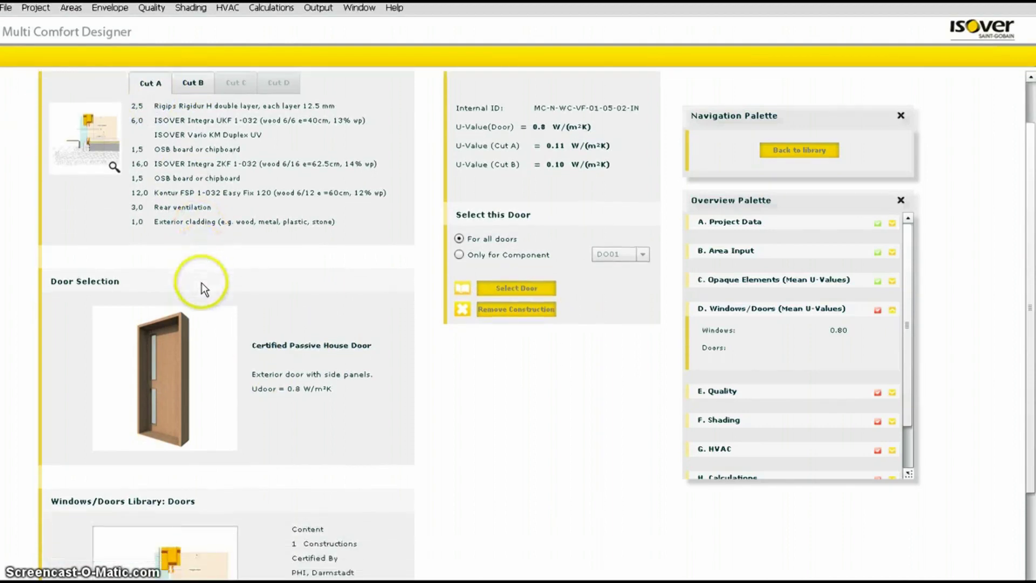
scroll(202, 281, up, 2)
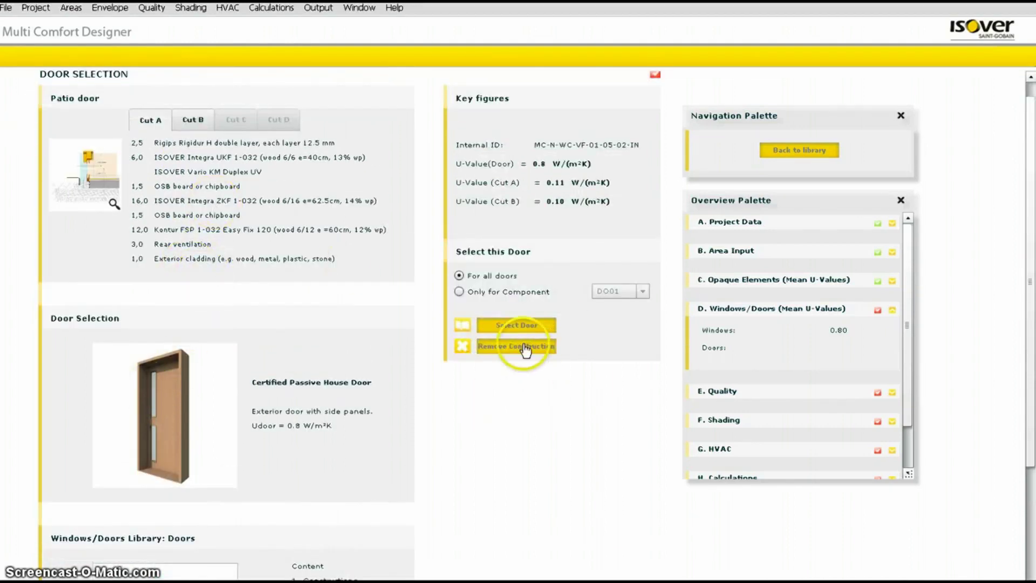
click(522, 326)
click(517, 371)
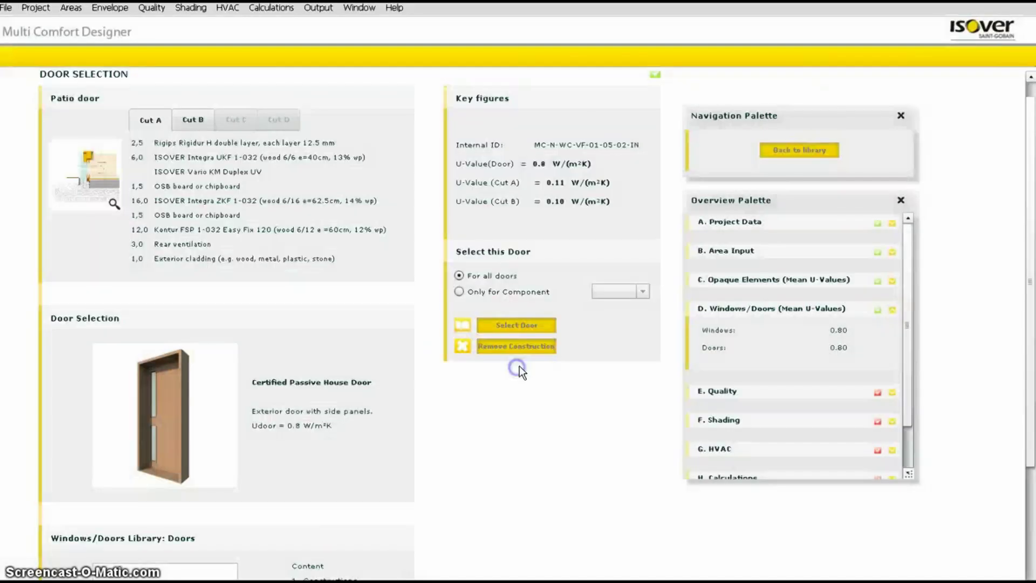
click(814, 154)
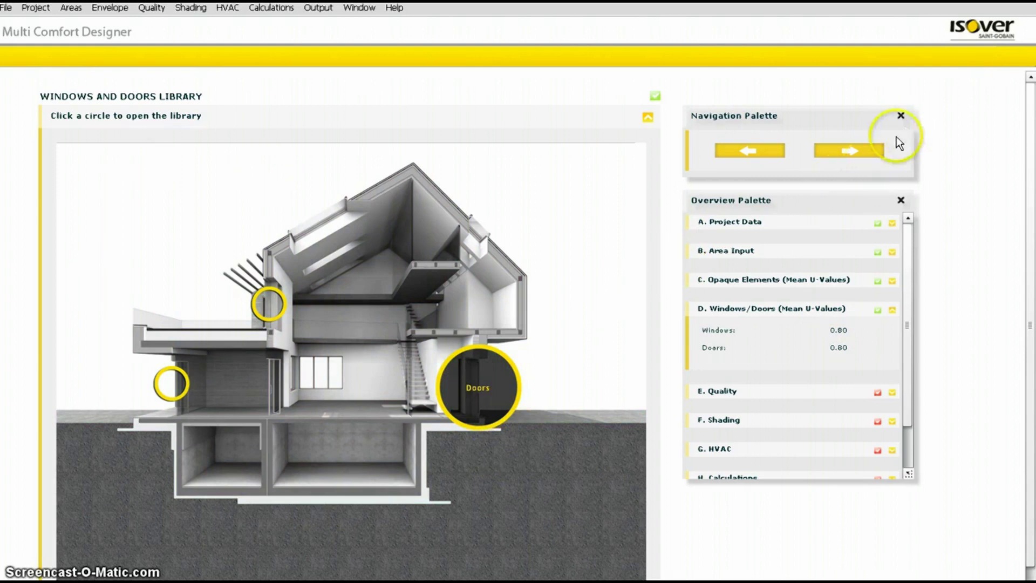
Review the construction summary for roofs, walls, ground slabs, doors and windows, and proceed to the airtightness section.
click(866, 152)
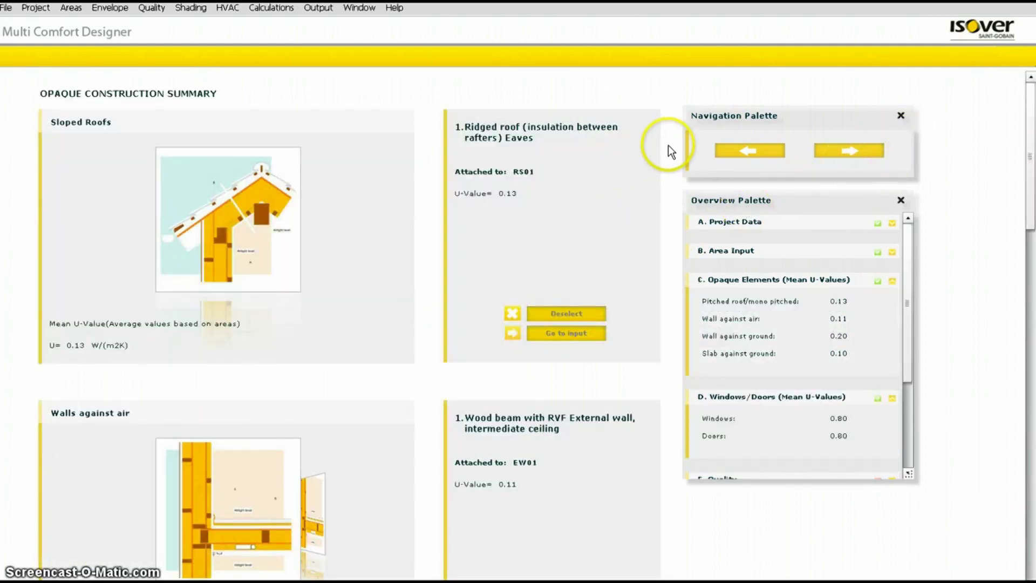
scroll(674, 166, down, 6)
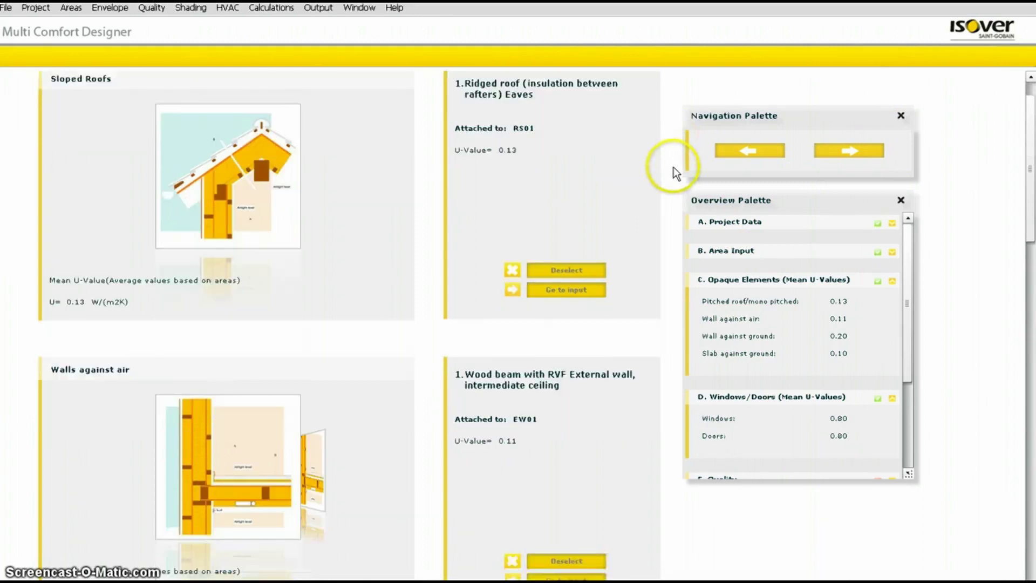
scroll(678, 342, down, 5)
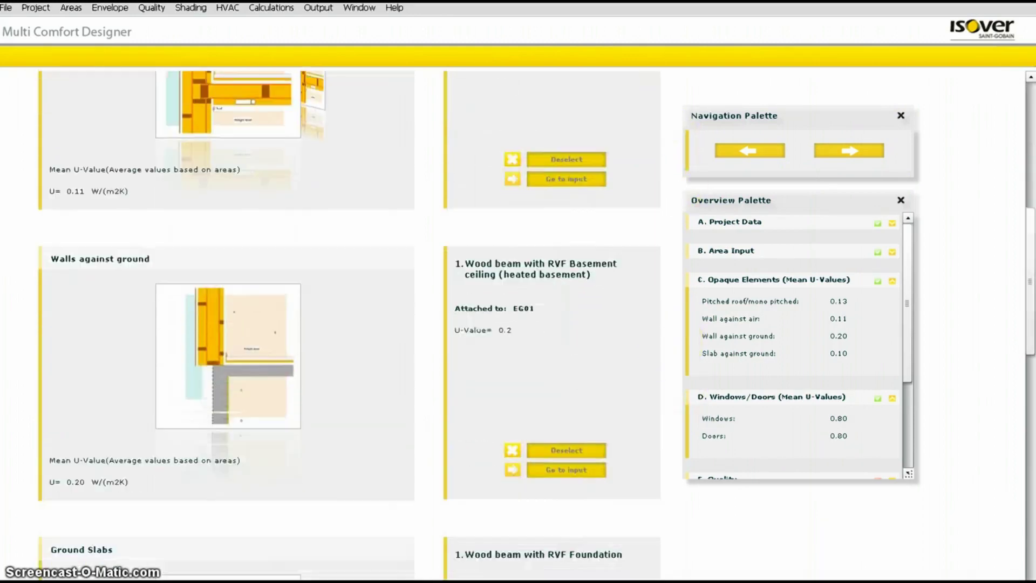
scroll(673, 416, down, 3)
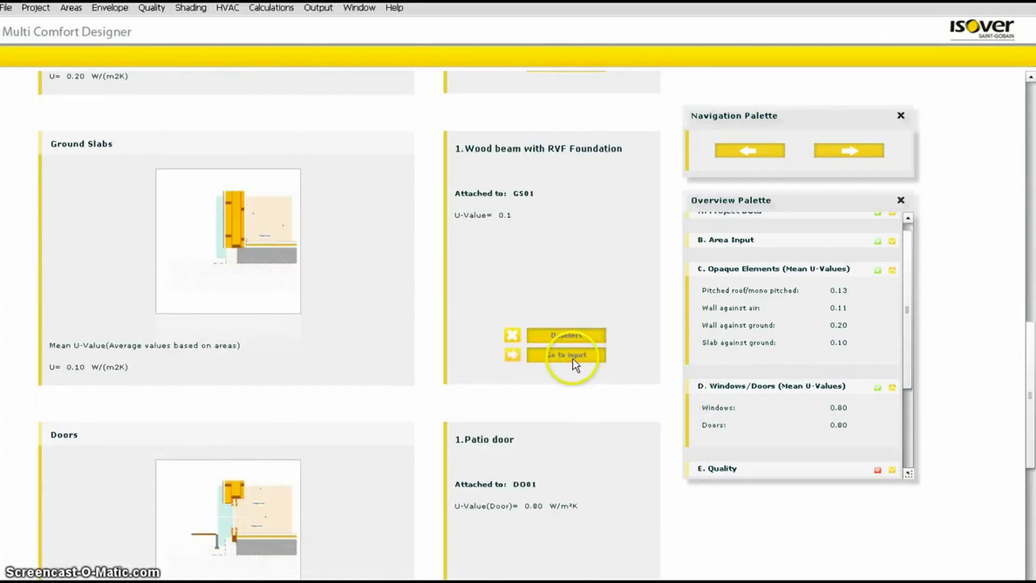
scroll(672, 298, down, 6)
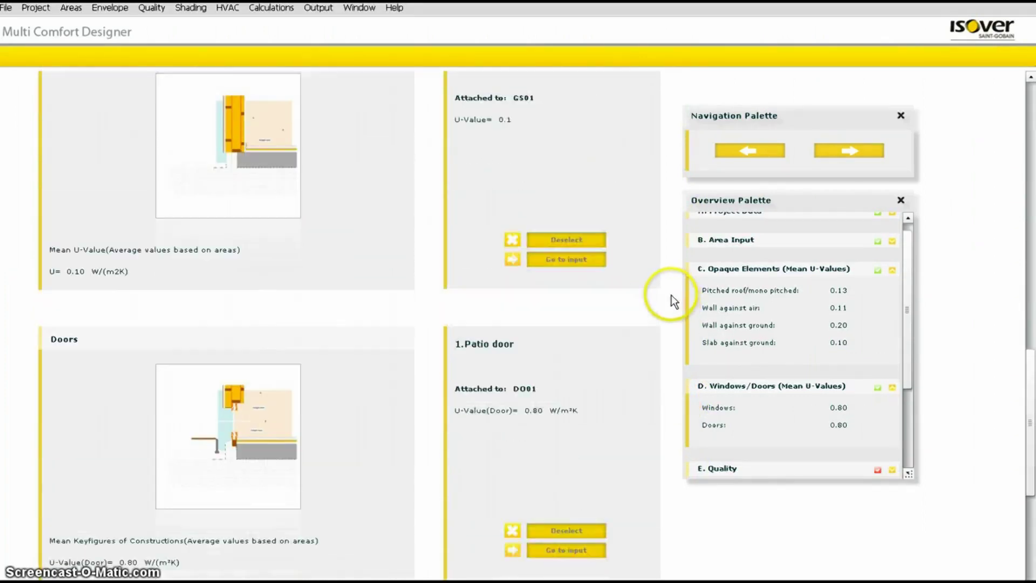
scroll(669, 297, down, 1)
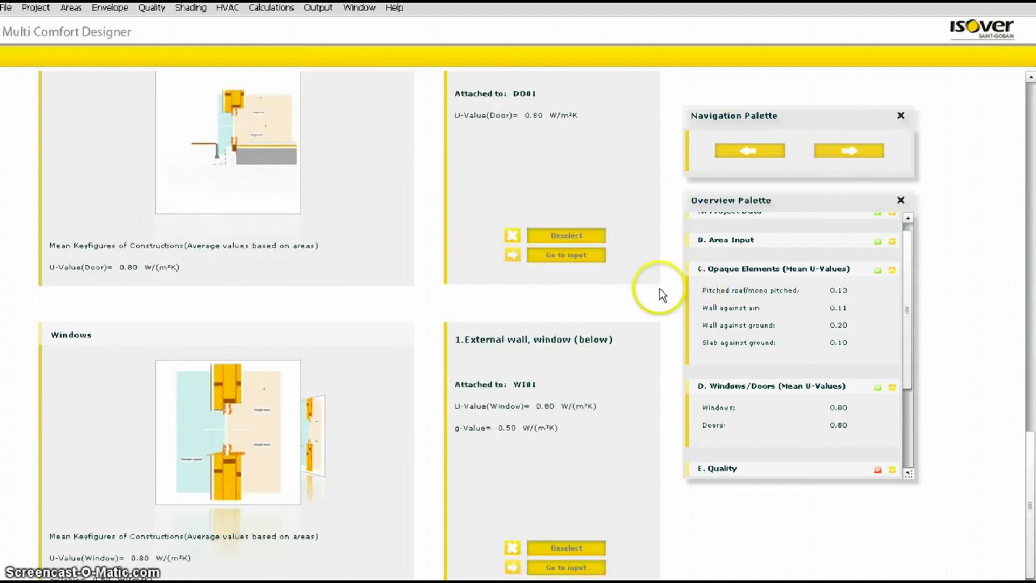
scroll(663, 295, down, 1)
scroll(668, 264, up, 2)
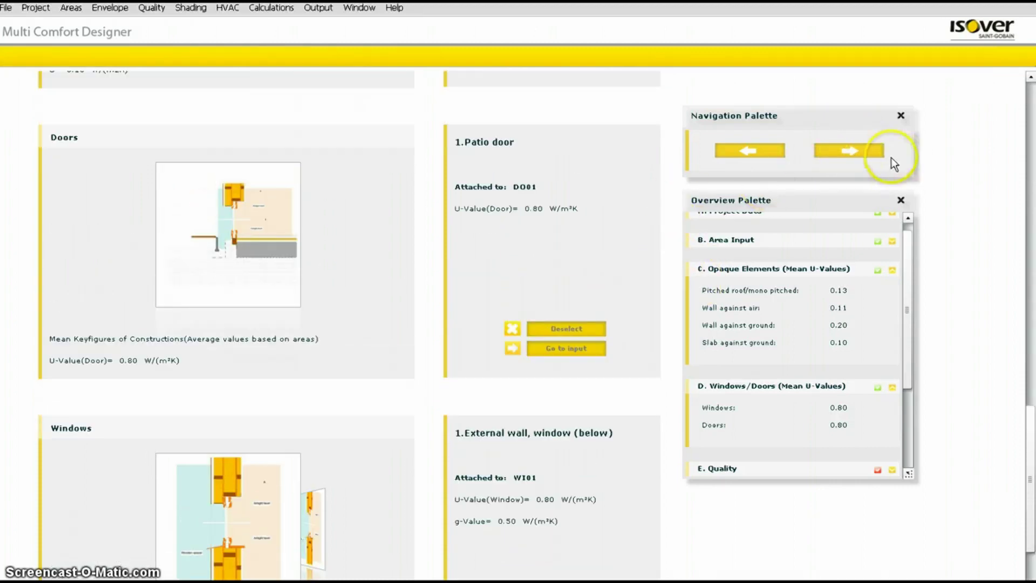
click(874, 154)
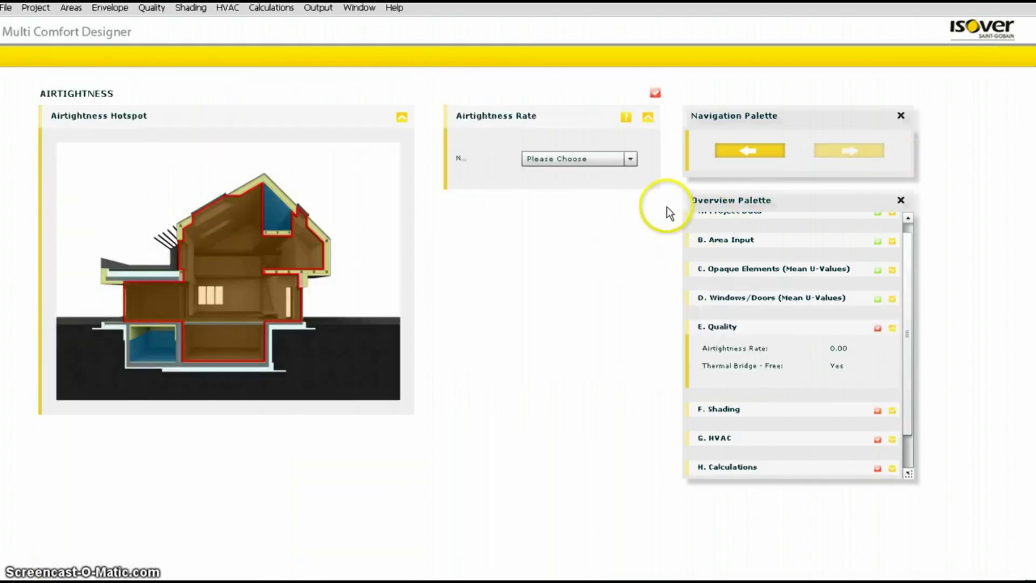